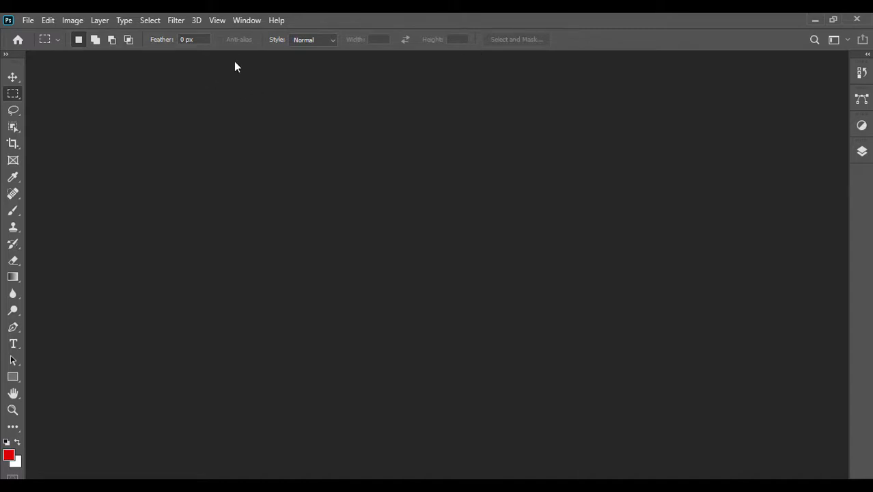
Open the image Bird-1 from the KAITBD Channel folder on New Volume (F:)
{"action": "left_click", "coordinate": [28, 20]}
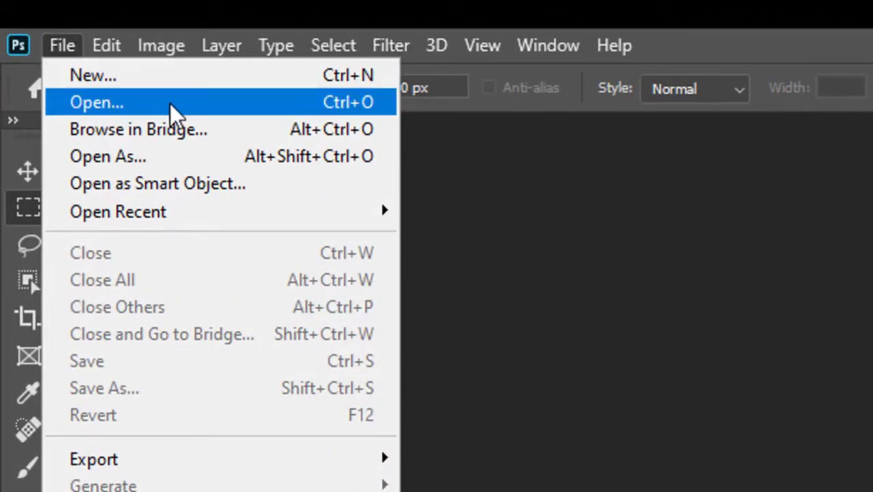
{"action": "left_click", "coordinate": [174, 110]}
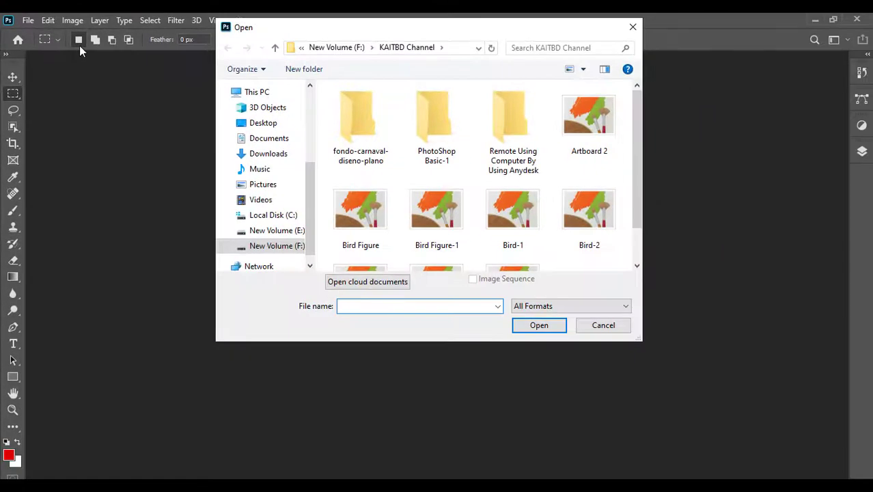
{"action": "left_click_drag", "start_coordinate": [540, 32], "coordinate": [535, 38]}
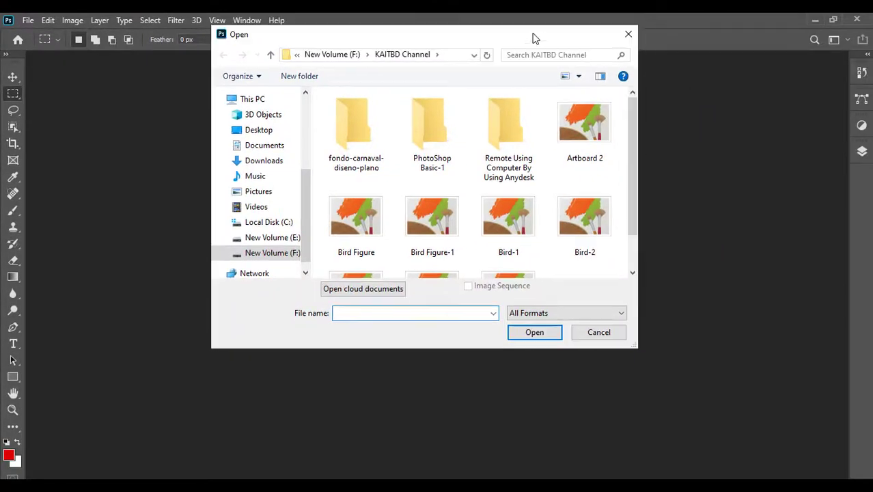
{"action": "left_click_drag", "start_coordinate": [633, 105], "coordinate": [635, 128]}
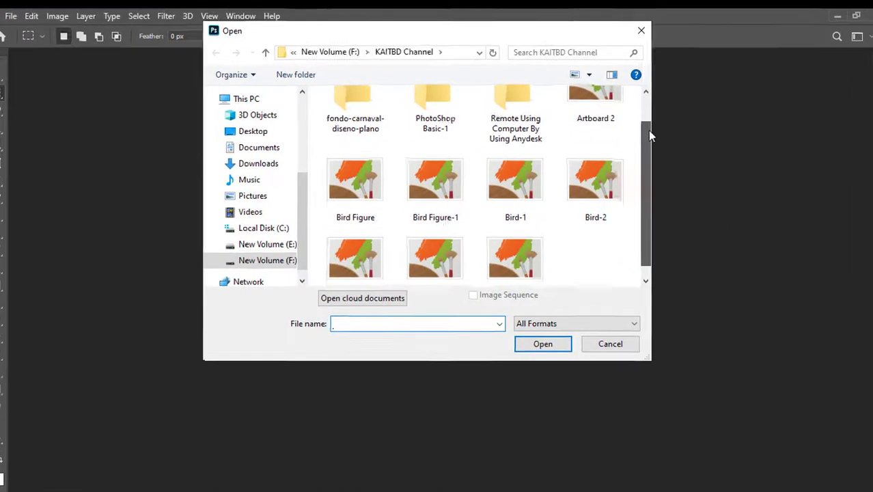
{"action": "left_click", "coordinate": [523, 191]}
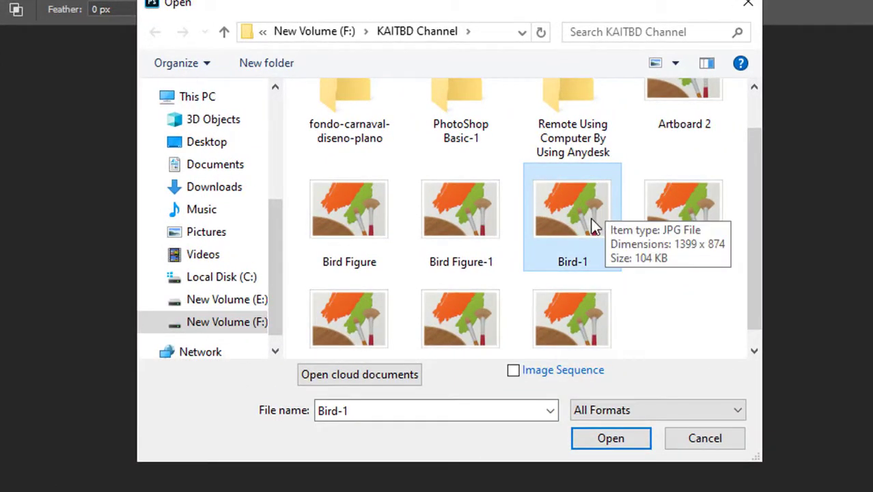
{"action": "left_click", "coordinate": [624, 441]}
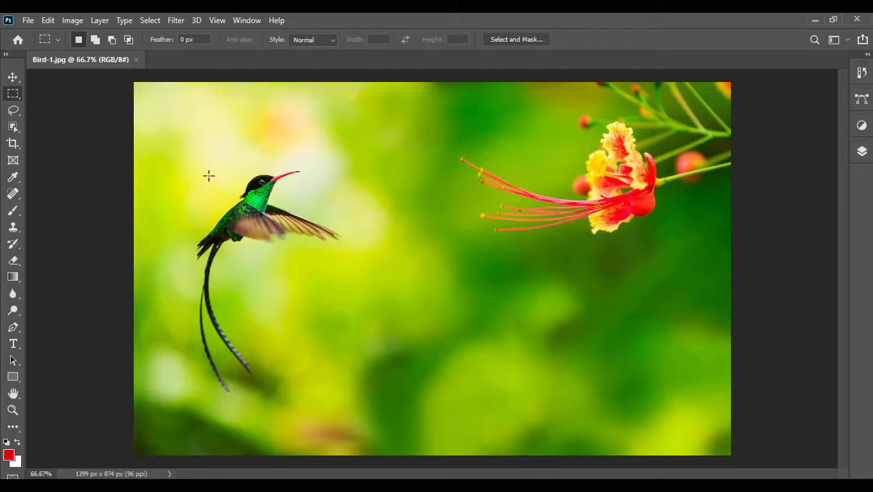
Examine which tool variants are grouped with the Rectangular Marquee tool and the Move tool
{"action": "left_click", "coordinate": [13, 77]}
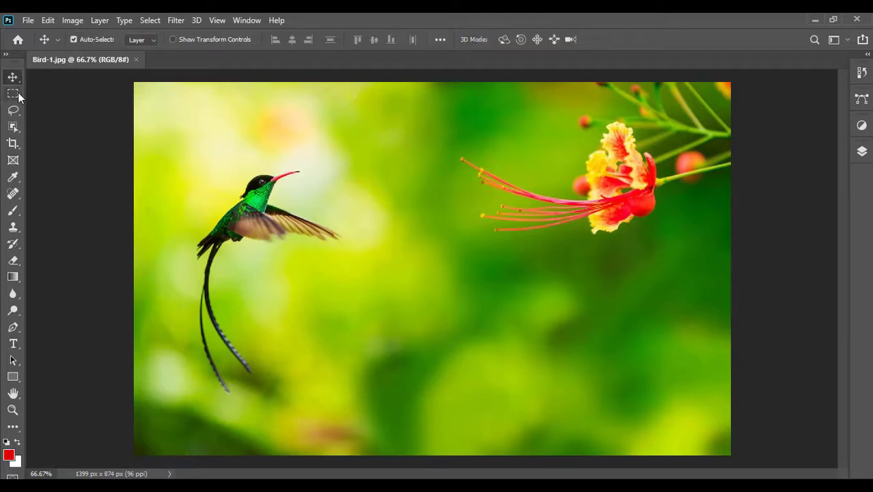
{"action": "left_click", "coordinate": [13, 94]}
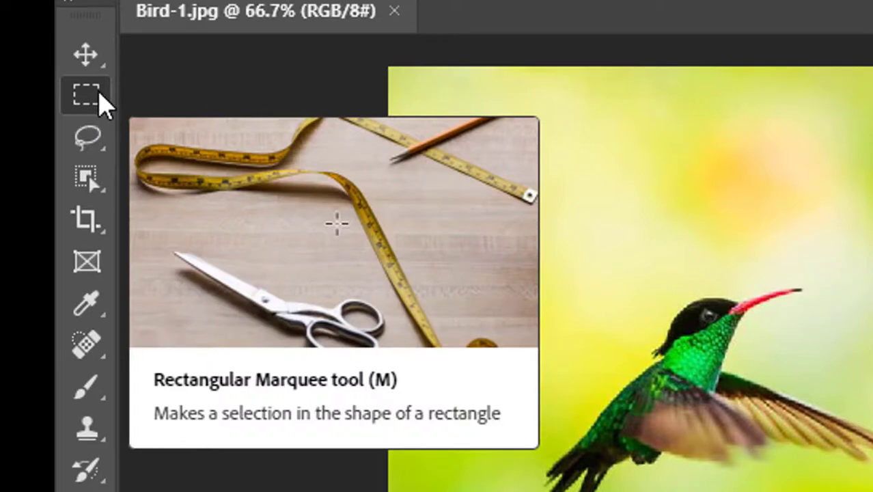
{"action": "right_click", "coordinate": [95, 97]}
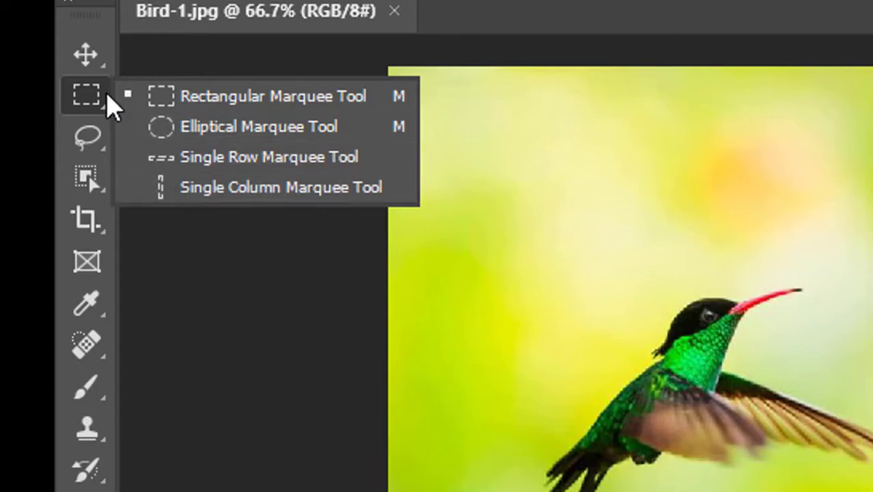
{"action": "left_click", "coordinate": [98, 58]}
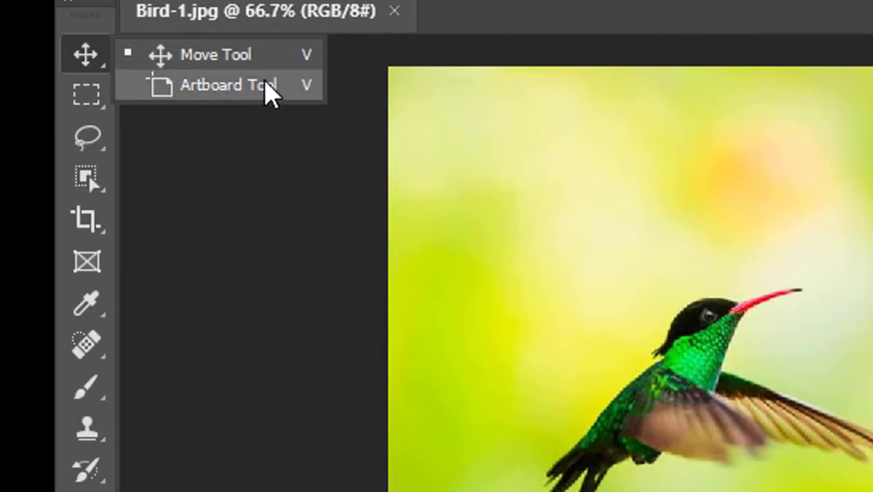
{"action": "left_click", "coordinate": [86, 58]}
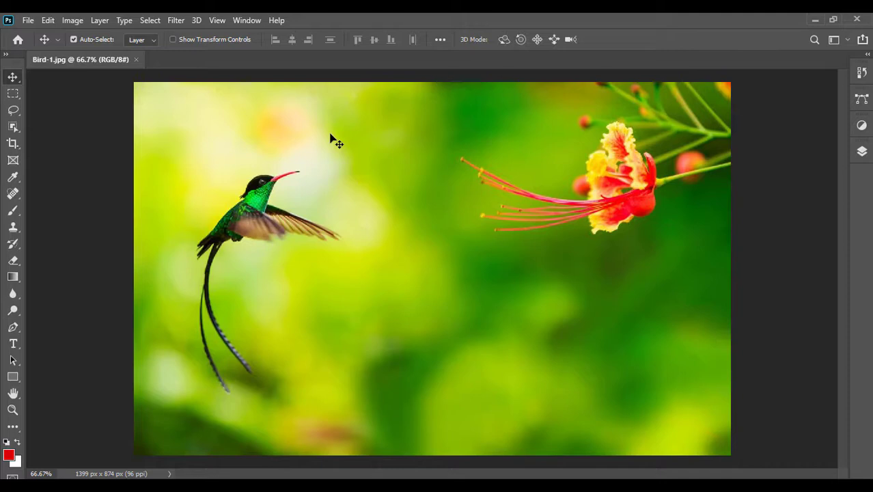
{"action": "right_click", "coordinate": [17, 79]}
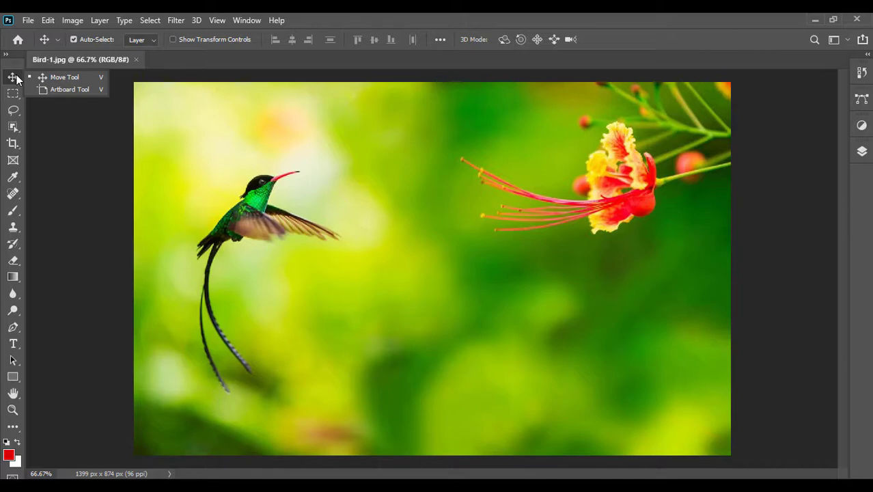
{"action": "left_click", "coordinate": [16, 79]}
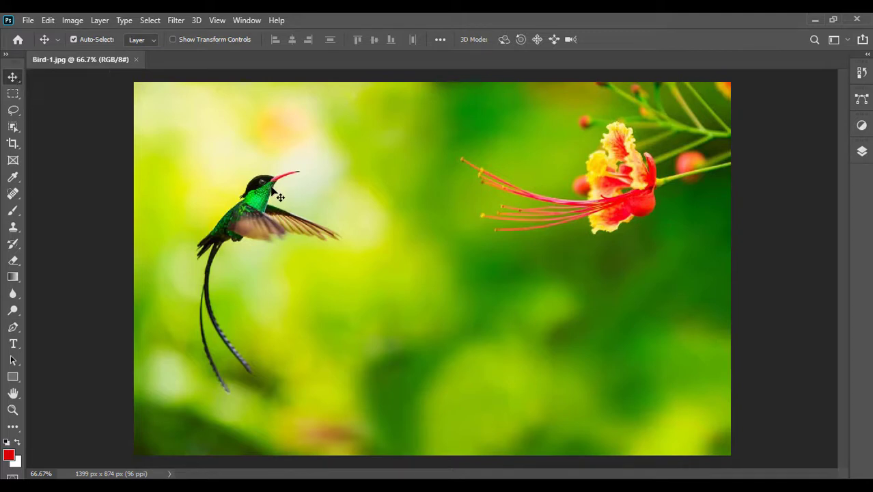
{"action": "right_click", "coordinate": [13, 79]}
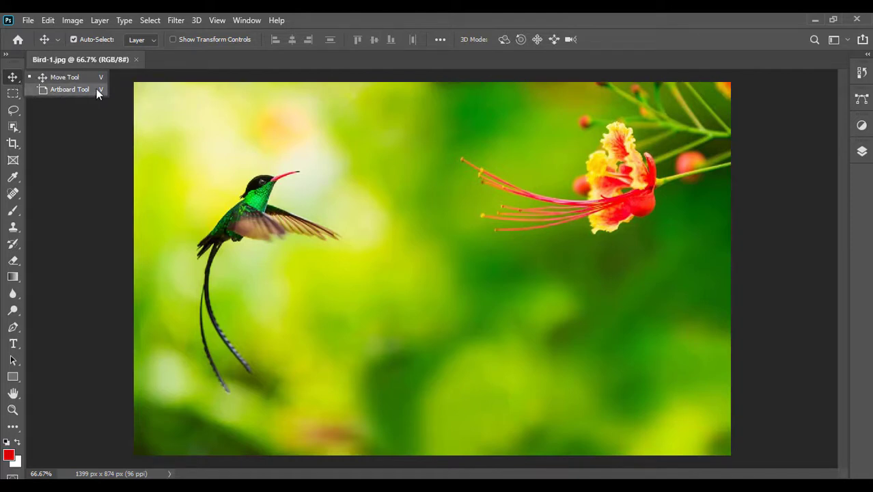
{"action": "left_click", "coordinate": [12, 76]}
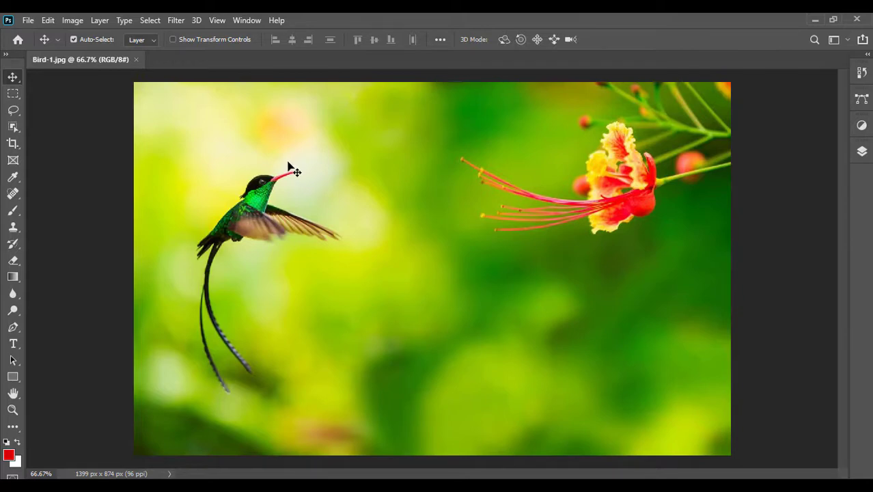
{"action": "right_click", "coordinate": [11, 80]}
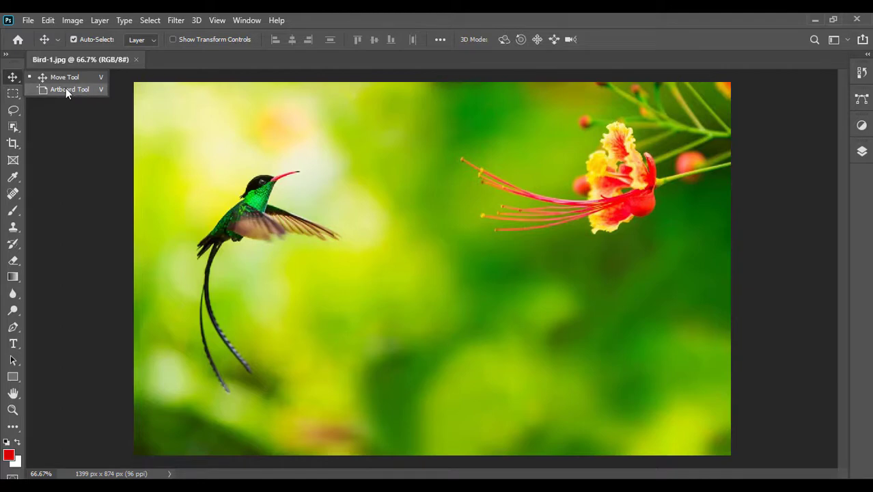
{"action": "left_click", "coordinate": [14, 80]}
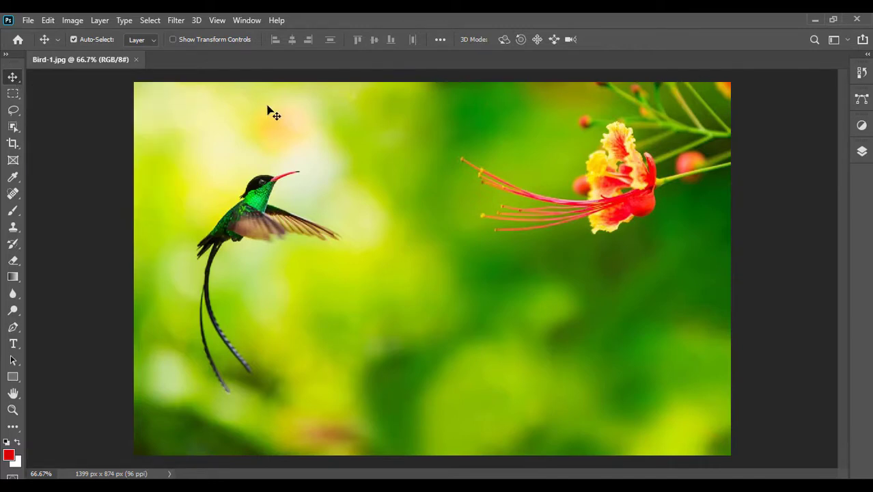
Draw a rectangular marquee selection around the hummingbird and deselect it, twice in a row
{"action": "left_click", "coordinate": [11, 97]}
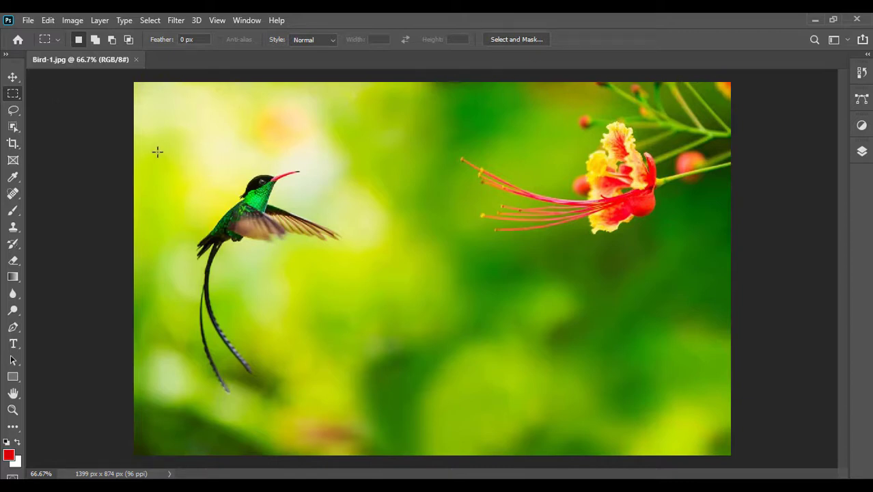
{"action": "left_click_drag", "start_coordinate": [151, 154], "coordinate": [377, 370]}
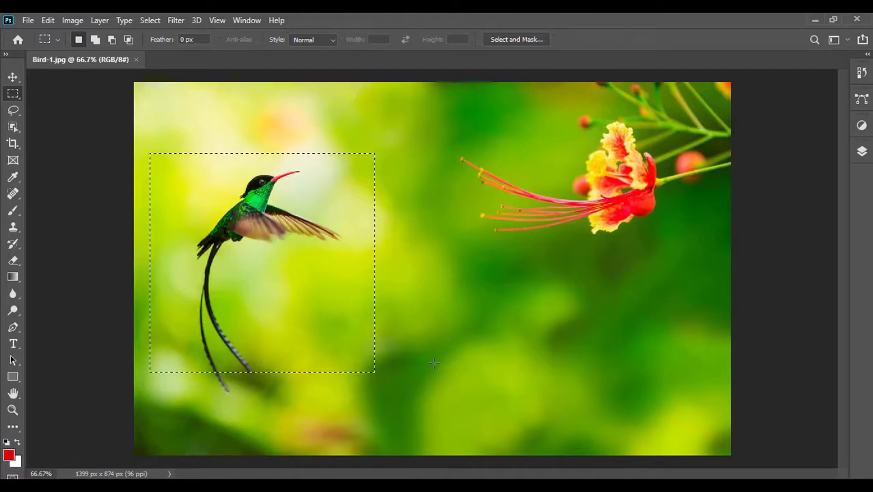
{"action": "left_click", "coordinate": [284, 208]}
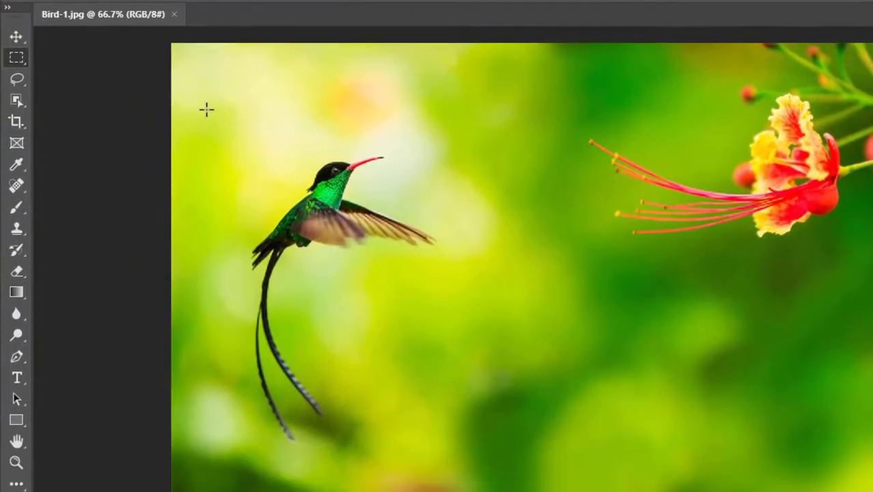
{"action": "left_click_drag", "start_coordinate": [206, 110], "coordinate": [473, 335]}
{"action": "left_click", "coordinate": [482, 160]}
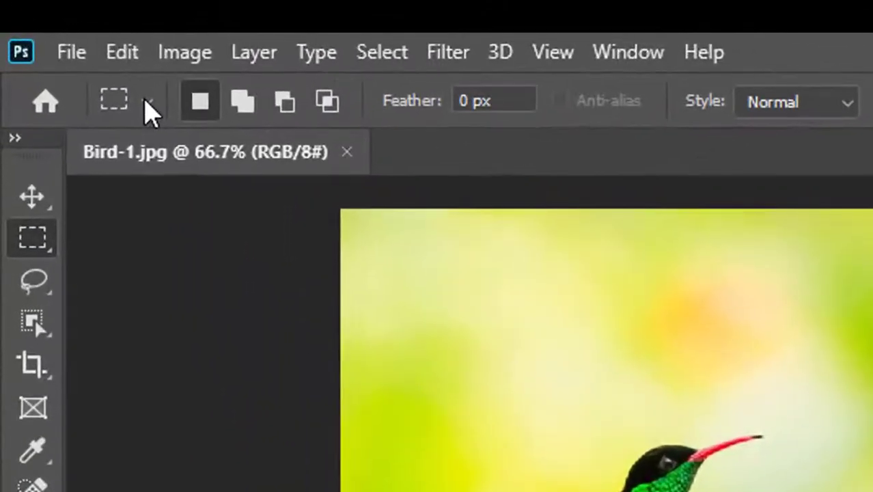
Reset the Rectangular Marquee tool to its default settings through its tool preset options
{"action": "left_click", "coordinate": [58, 40]}
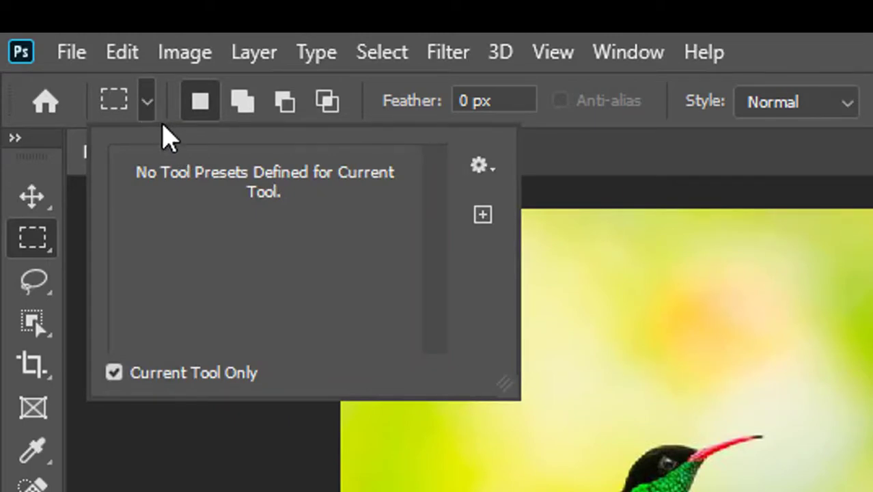
{"action": "left_click", "coordinate": [485, 169]}
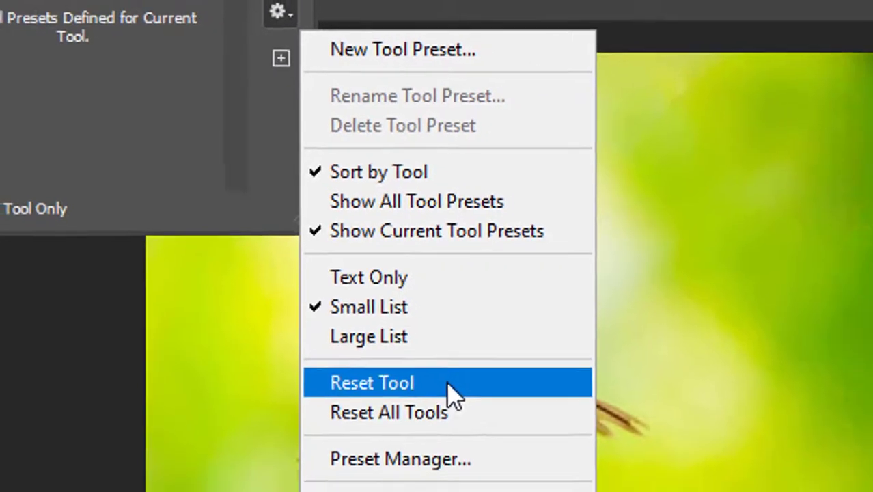
{"action": "left_click", "coordinate": [467, 401]}
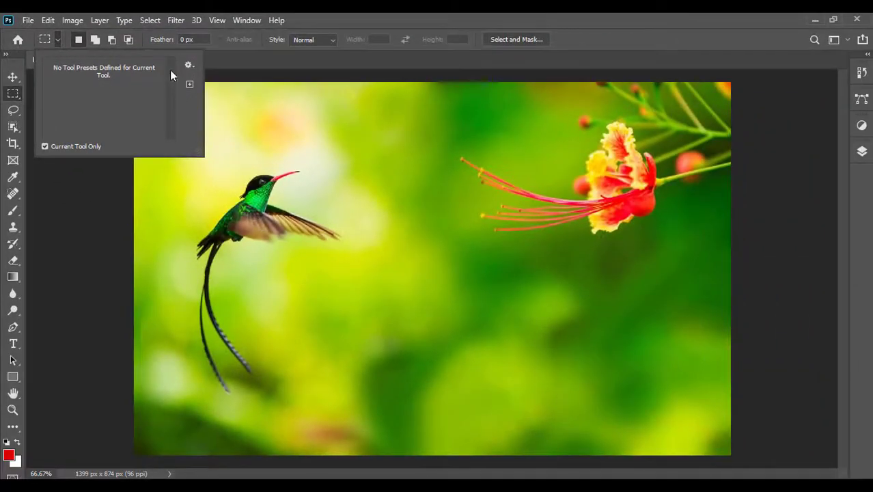
{"action": "left_click", "coordinate": [58, 39]}
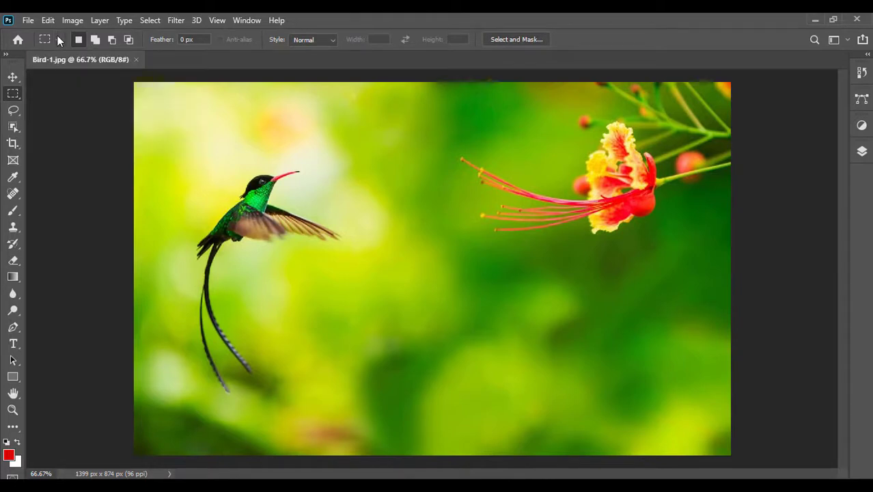
Activate the Move tool and reset it to its default settings through its tool preset options
{"action": "left_click", "coordinate": [13, 79]}
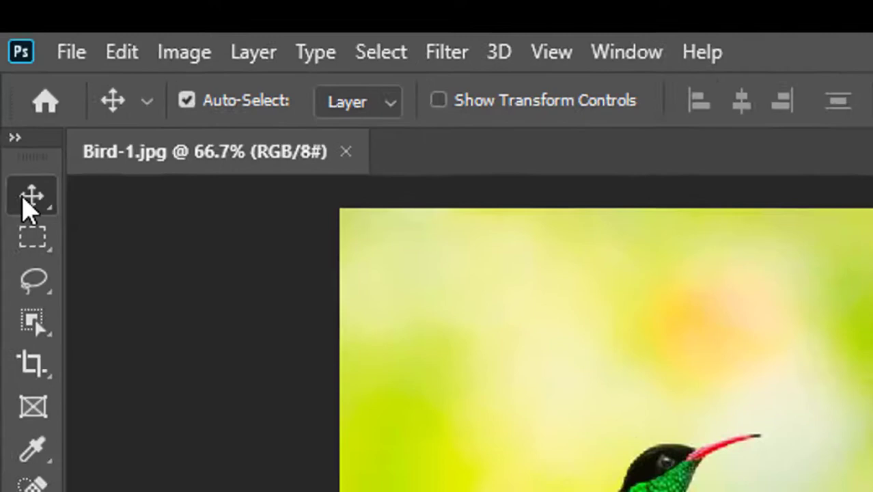
{"action": "left_click", "coordinate": [35, 214]}
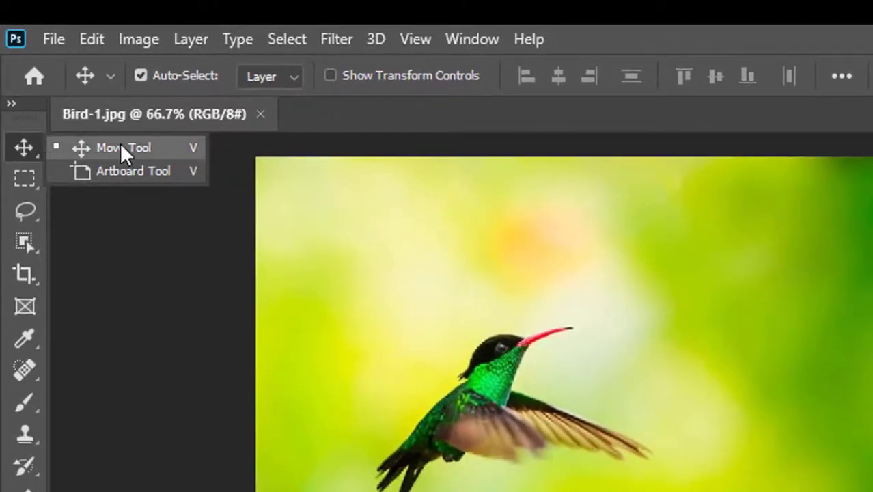
{"action": "left_click", "coordinate": [93, 149]}
{"action": "left_click", "coordinate": [111, 76]}
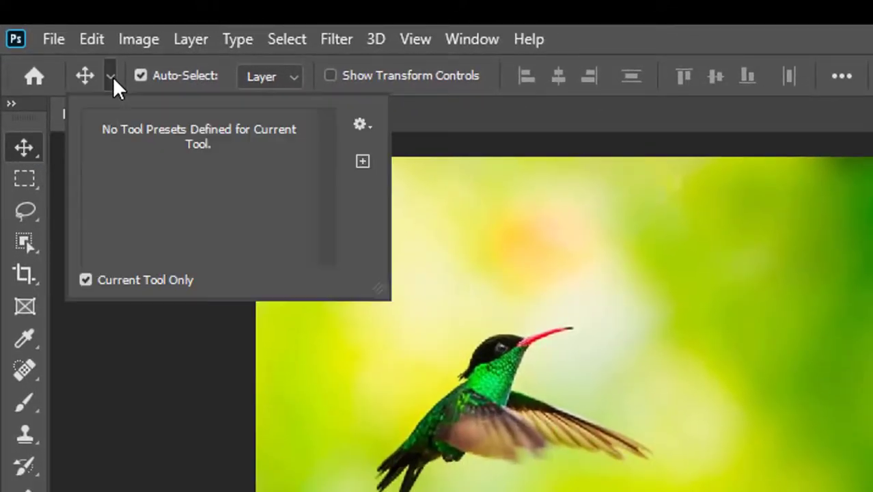
{"action": "left_click", "coordinate": [364, 133]}
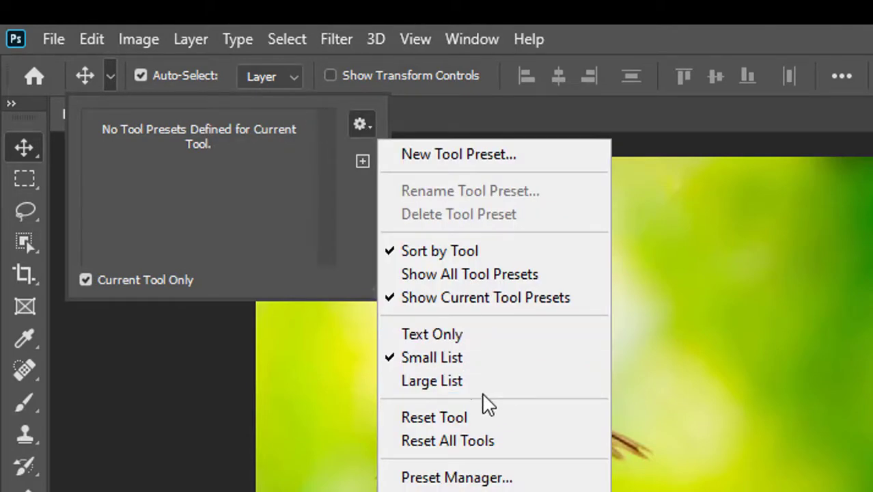
{"action": "left_click", "coordinate": [477, 419]}
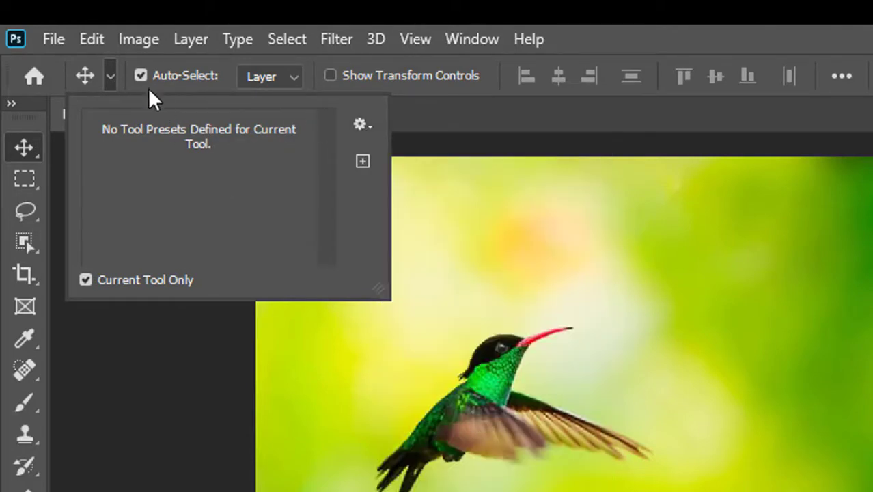
{"action": "left_click", "coordinate": [113, 78]}
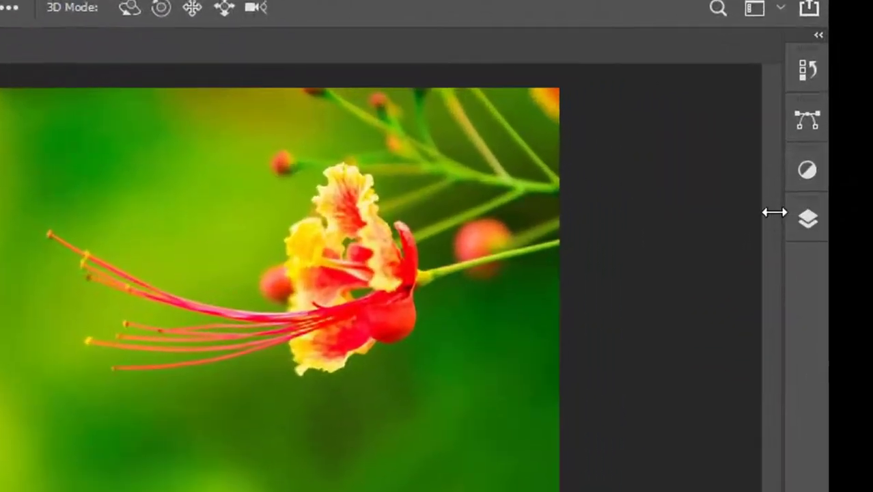
Display the image's layer list to inspect the Background layer, enlarge the list slightly and hide it again
{"action": "left_click", "coordinate": [810, 222]}
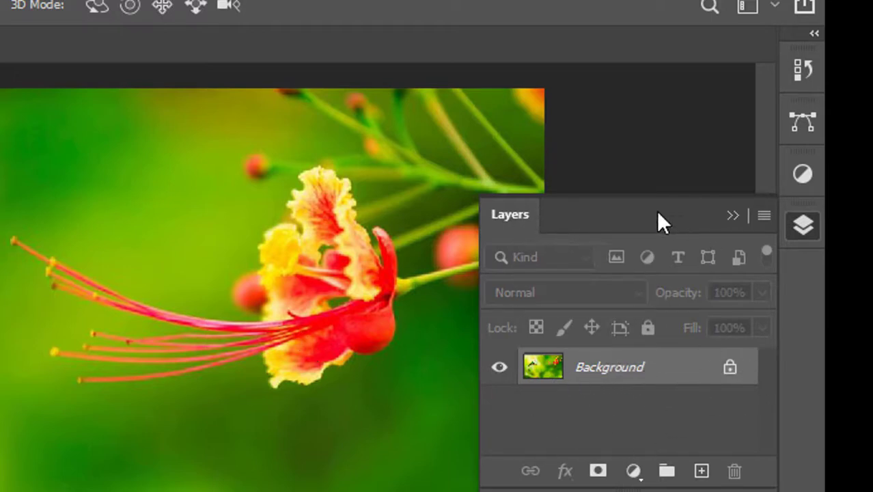
{"action": "left_click_drag", "start_coordinate": [773, 487], "coordinate": [774, 491]}
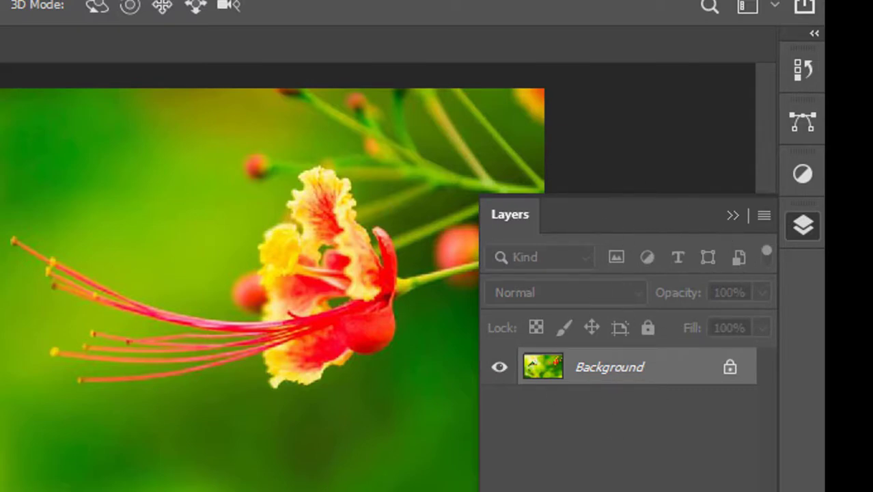
{"action": "left_click", "coordinate": [803, 229]}
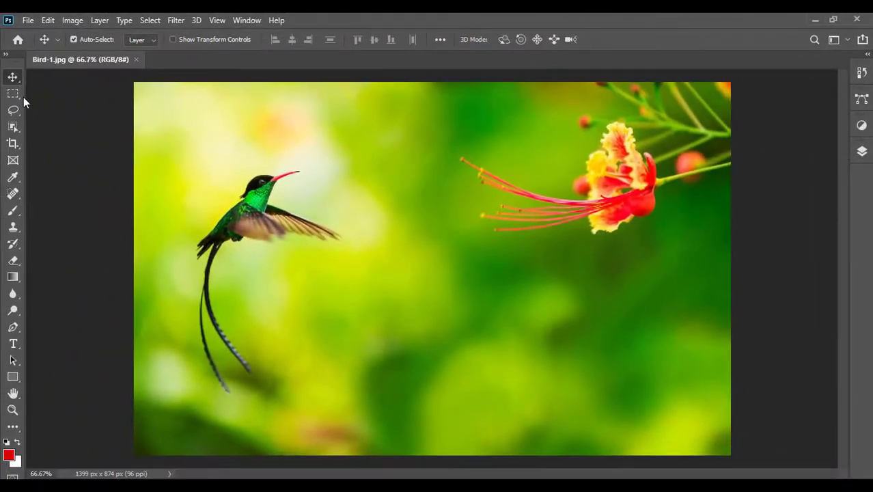
Activate the Rectangular Marquee tool, try a small selection, clear it, and draw a rectangular selection around the whole hummingbird
{"action": "left_click", "coordinate": [14, 94]}
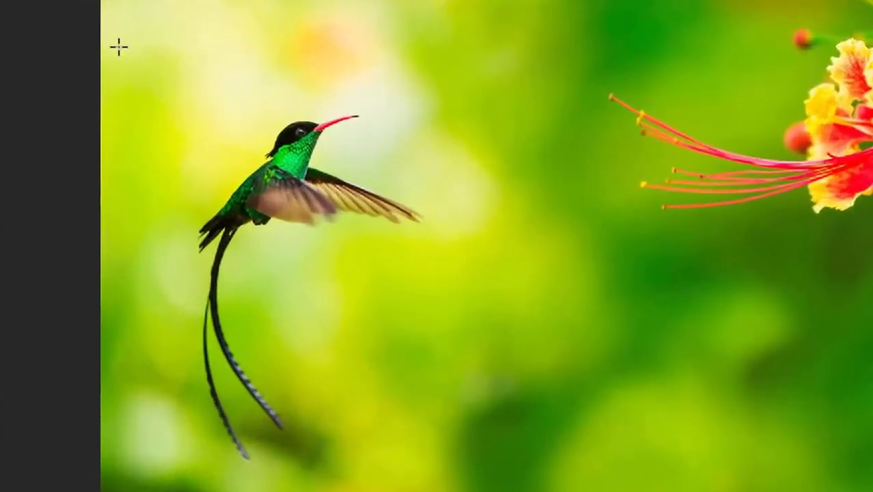
{"action": "left_click_drag", "start_coordinate": [119, 46], "coordinate": [238, 155]}
{"action": "left_click", "coordinate": [227, 57]}
{"action": "left_click_drag", "start_coordinate": [133, 59], "coordinate": [457, 481]}
{"action": "left_click", "coordinate": [457, 481]}
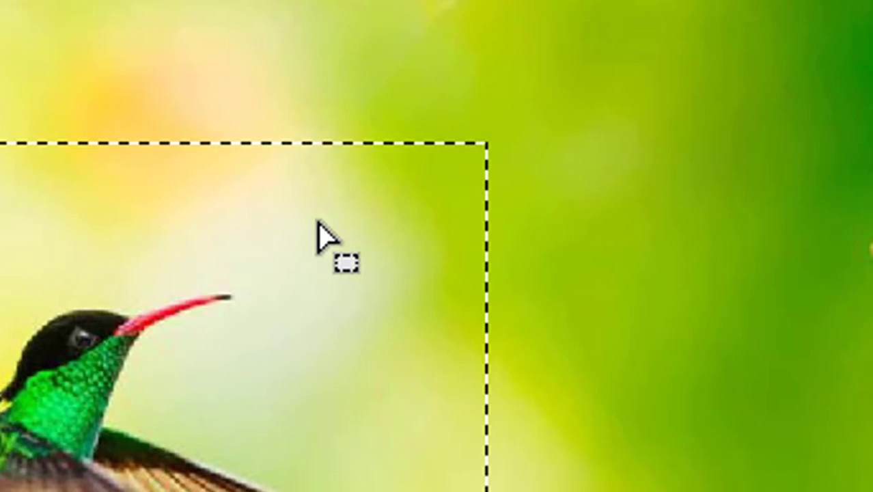
Move the selection outline toward the flower and back around the hummingbird, and deselect it
{"action": "left_click_drag", "start_coordinate": [261, 237], "coordinate": [853, 147]}
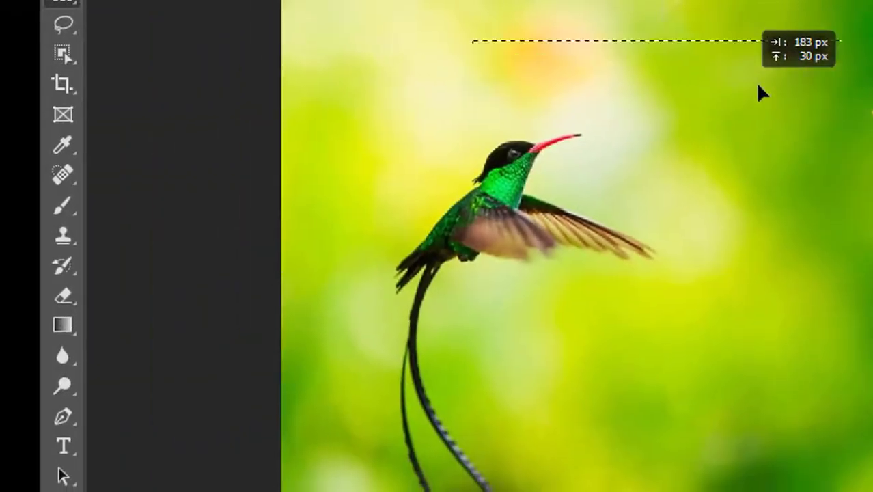
{"action": "left_click_drag", "start_coordinate": [673, 71], "coordinate": [677, 75]}
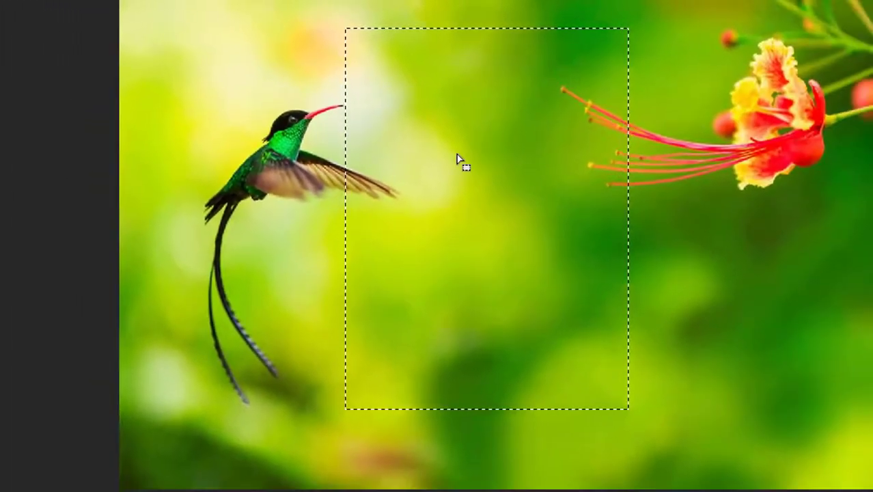
{"action": "left_click_drag", "start_coordinate": [472, 161], "coordinate": [288, 178]}
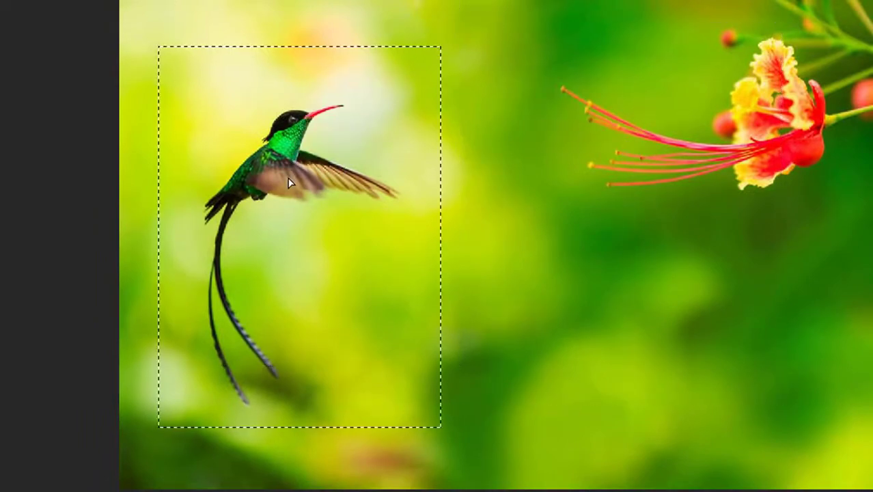
{"action": "left_click", "coordinate": [475, 97]}
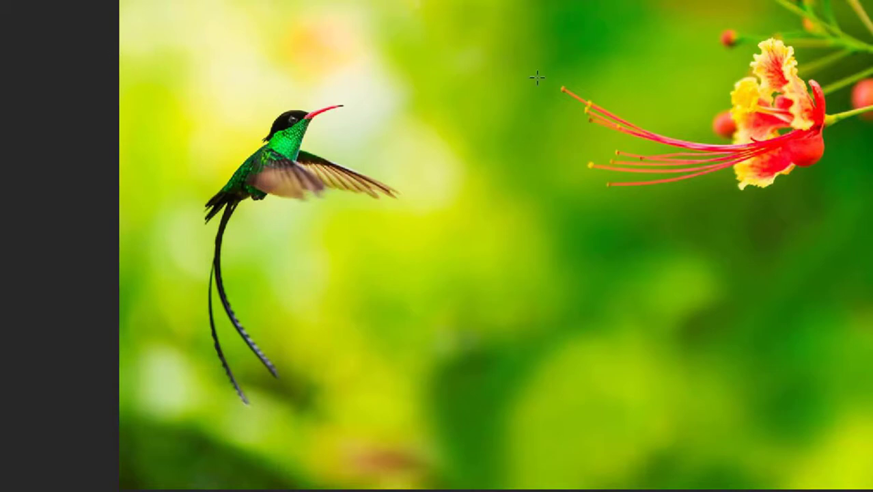
Practise drawing and clearing rectangular selections around the hummingbird, in an empty corner and near the flower
{"action": "left_click_drag", "start_coordinate": [186, 71], "coordinate": [395, 410]}
{"action": "key", "text": "ctrl+d"}
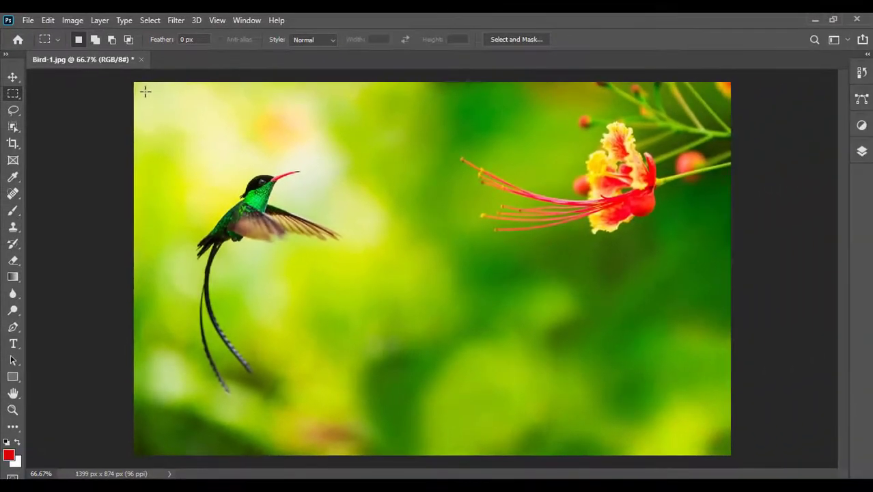
{"action": "left_click_drag", "start_coordinate": [146, 91], "coordinate": [199, 126]}
{"action": "left_click_drag", "start_coordinate": [448, 144], "coordinate": [594, 244]}
{"action": "left_click_drag", "start_coordinate": [189, 159], "coordinate": [354, 267]}
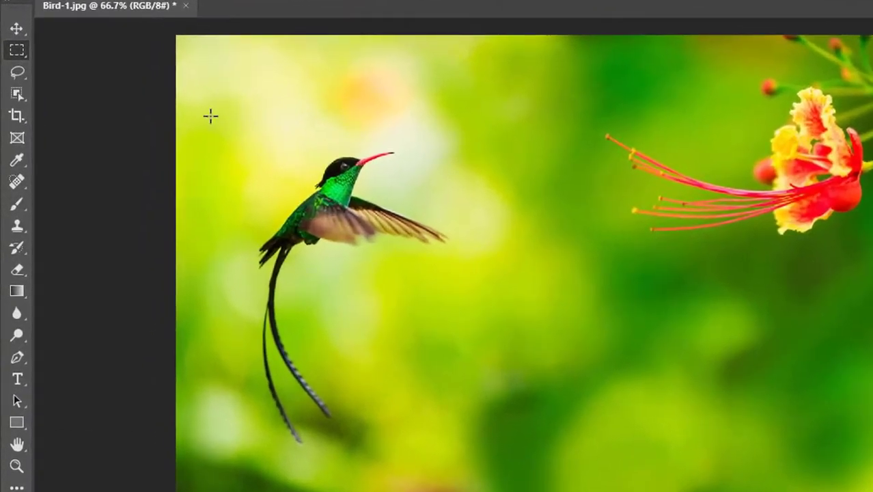
Crop the image to a rectangular selection drawn around the hummingbird and display its layer list
{"action": "left_click_drag", "start_coordinate": [247, 189], "coordinate": [468, 462]}
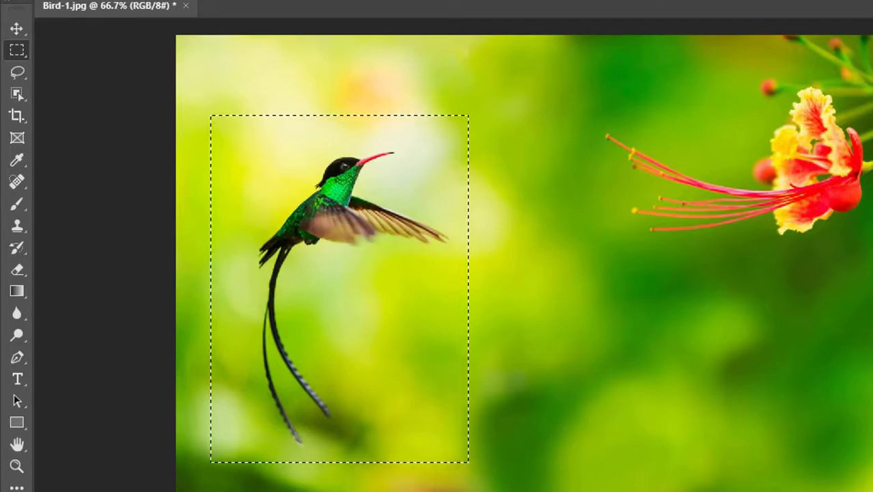
{"action": "left_click", "coordinate": [101, 39]}
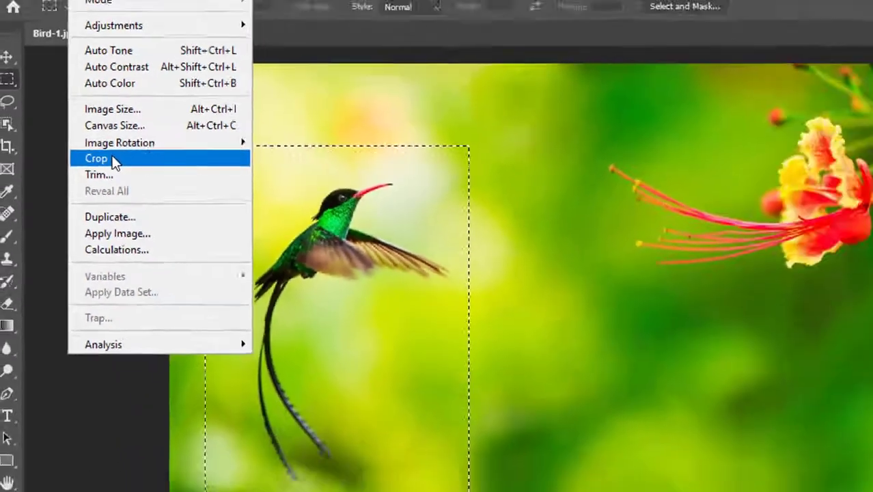
{"action": "left_click", "coordinate": [165, 172]}
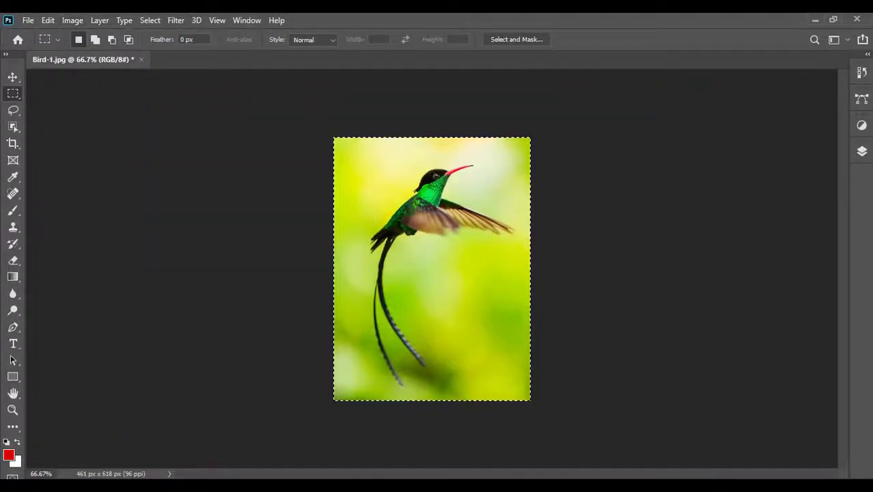
{"action": "left_click", "coordinate": [862, 151]}
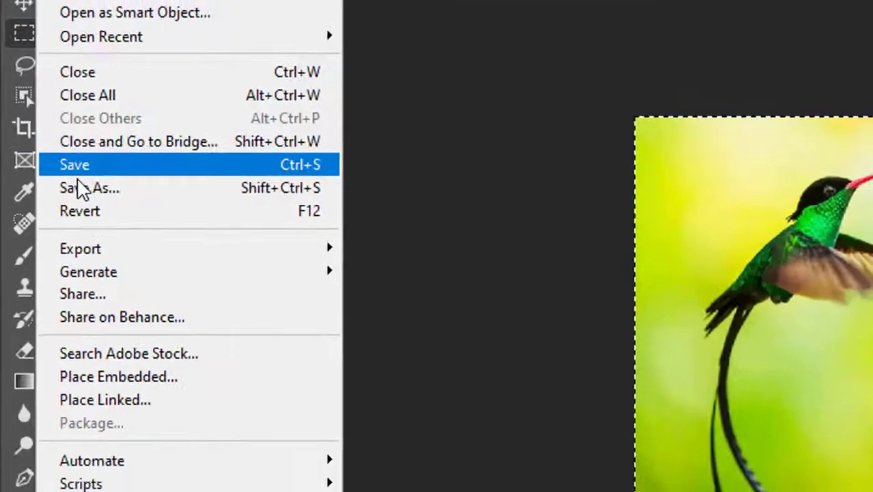
Start saving the cropped image under a different name, using the file name Bird Figure-1 and the JPEG format
{"action": "left_click", "coordinate": [54, 211]}
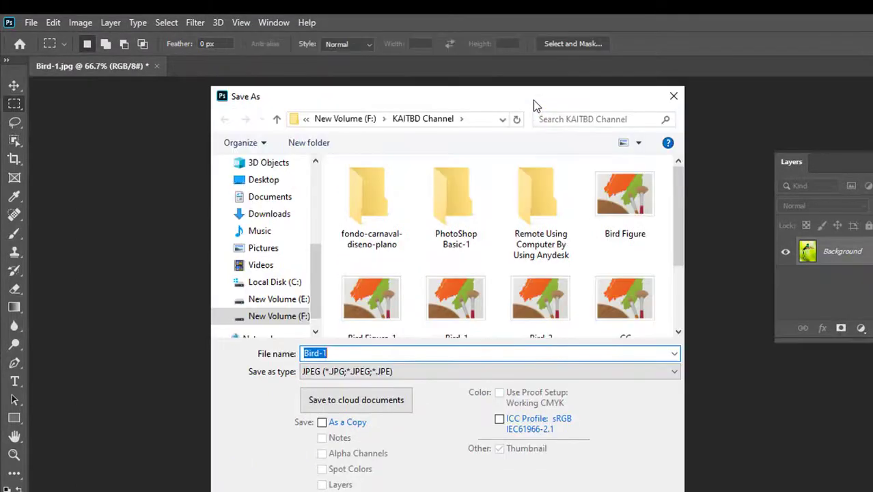
{"action": "left_click_drag", "start_coordinate": [533, 99], "coordinate": [497, 47]}
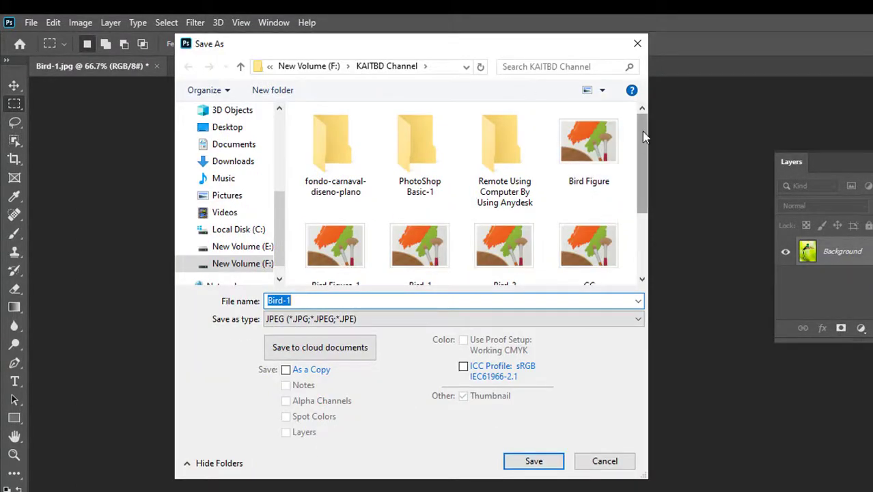
{"action": "left_click_drag", "start_coordinate": [642, 130], "coordinate": [649, 190]}
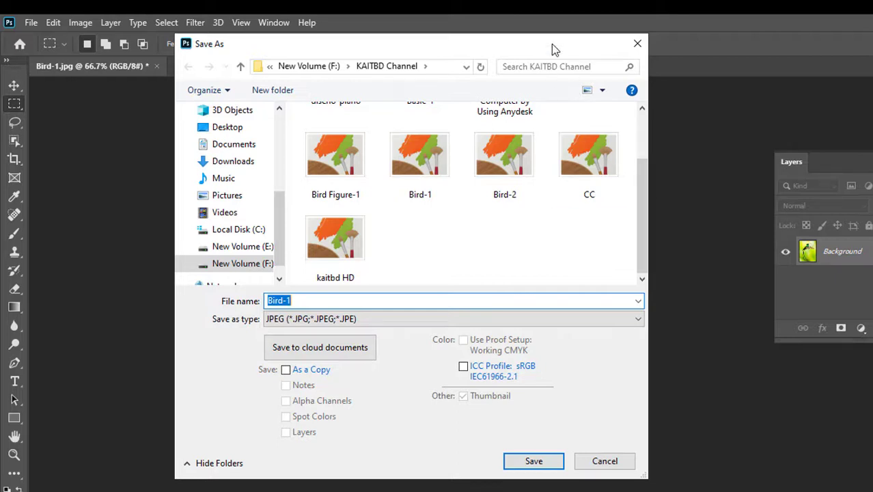
{"action": "left_click_drag", "start_coordinate": [553, 47], "coordinate": [578, 66]}
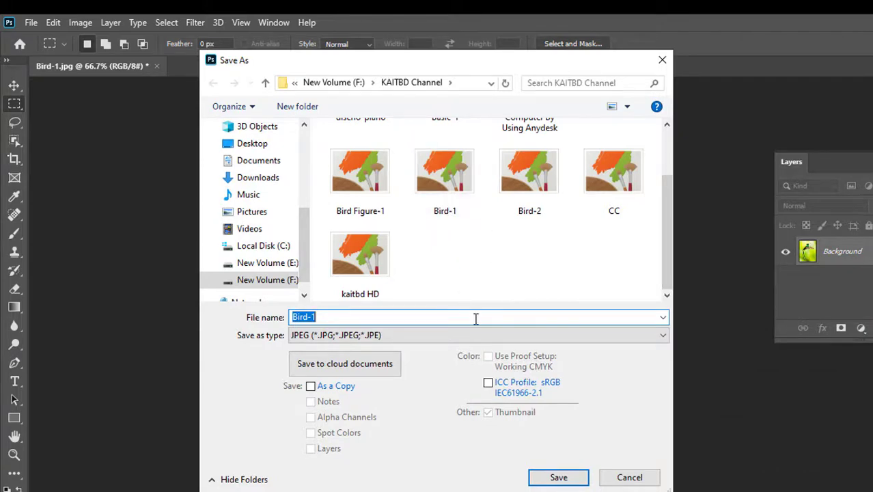
{"action": "left_click", "coordinate": [388, 199]}
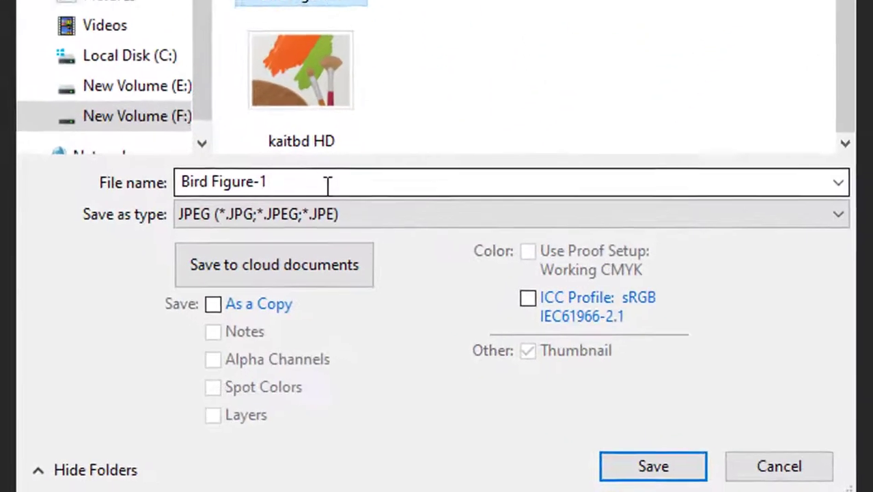
{"action": "left_click", "coordinate": [302, 179]}
{"action": "left_click", "coordinate": [369, 179]}
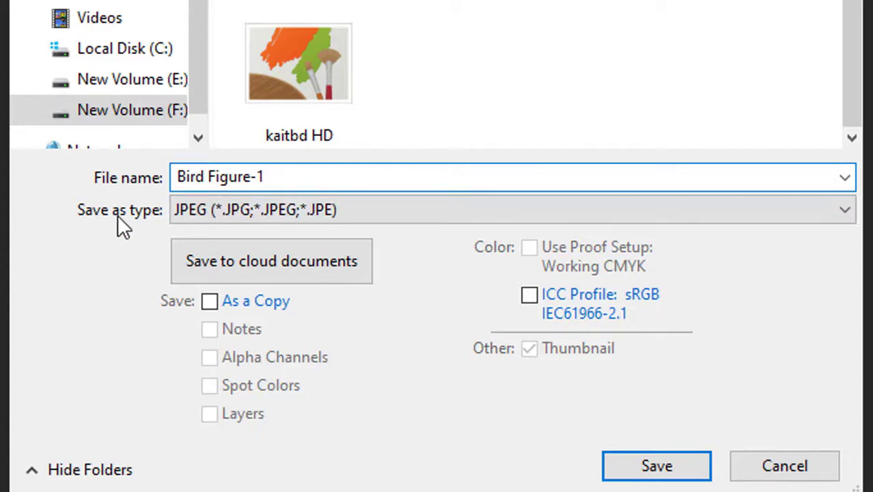
{"action": "left_click", "coordinate": [267, 211]}
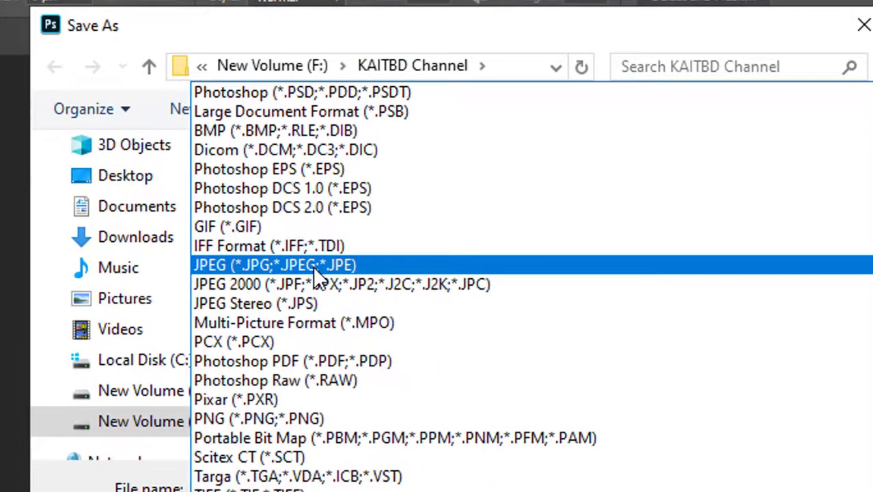
{"action": "left_click", "coordinate": [313, 265]}
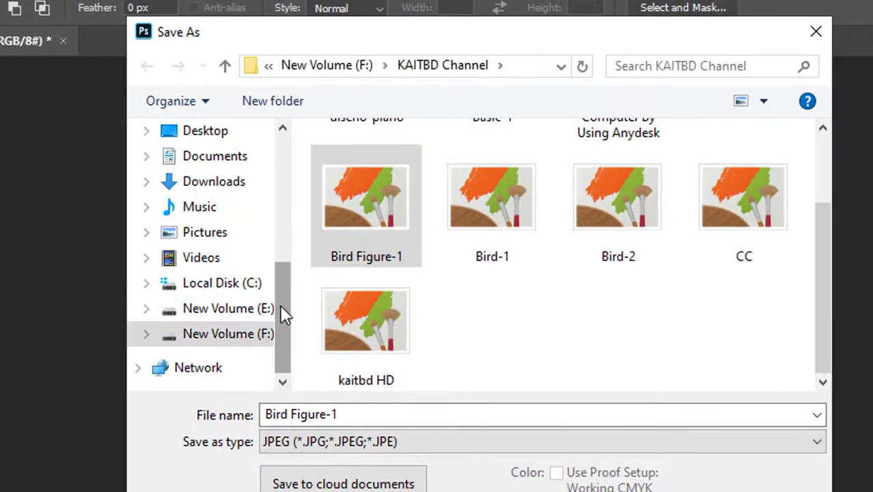
Save the file into the KAITBD Channel folder on New Volume (F:), replacing the existing Bird Figure-1.jpg
{"action": "left_click", "coordinate": [260, 348]}
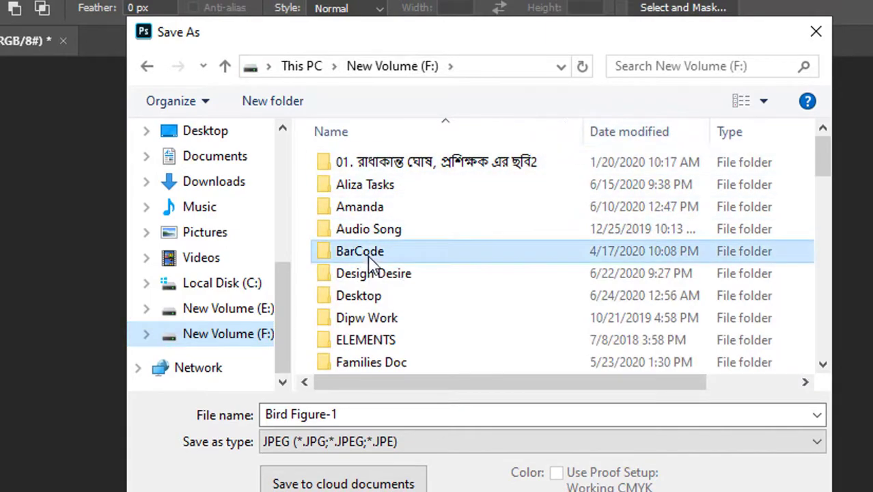
{"action": "scroll", "coordinate": [455, 319], "scroll_direction": "down", "scroll_amount": 2}
{"action": "scroll", "coordinate": [465, 323], "scroll_direction": "down", "scroll_amount": 1}
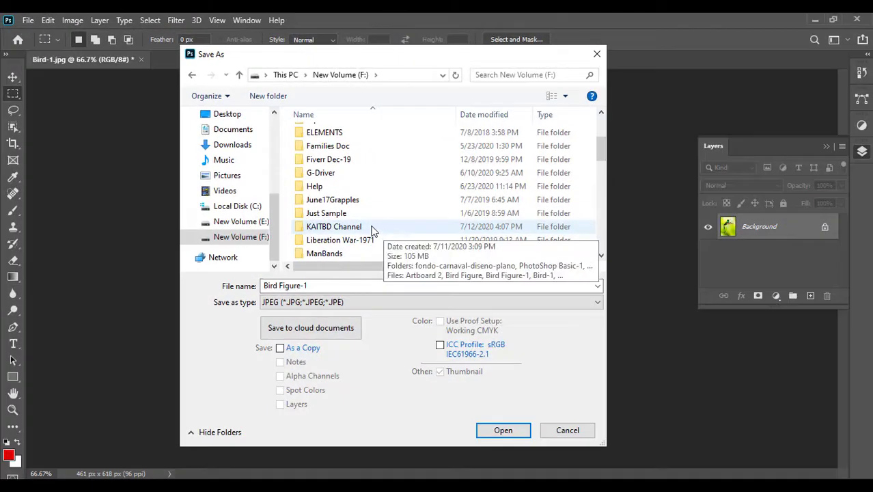
{"action": "double_click", "coordinate": [389, 247]}
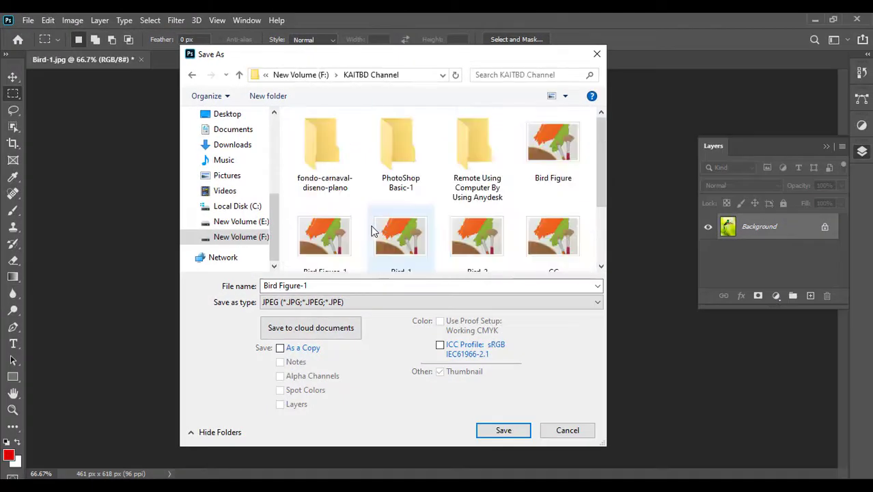
{"action": "scroll", "coordinate": [397, 239], "scroll_direction": "down", "scroll_amount": 2}
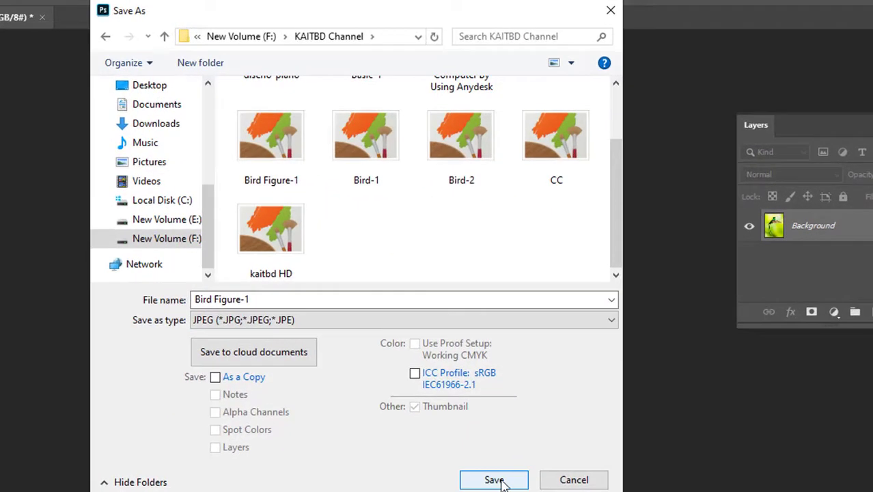
{"action": "left_click", "coordinate": [502, 482]}
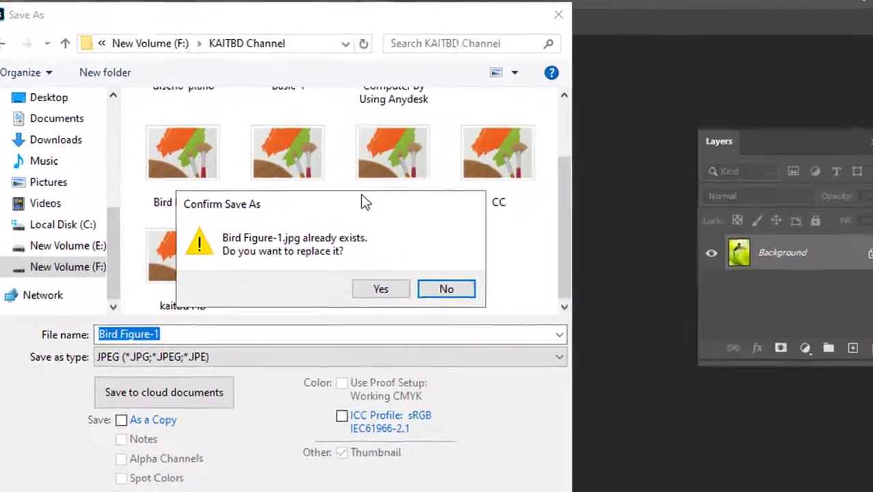
{"action": "left_click_drag", "start_coordinate": [433, 180], "coordinate": [700, 101]}
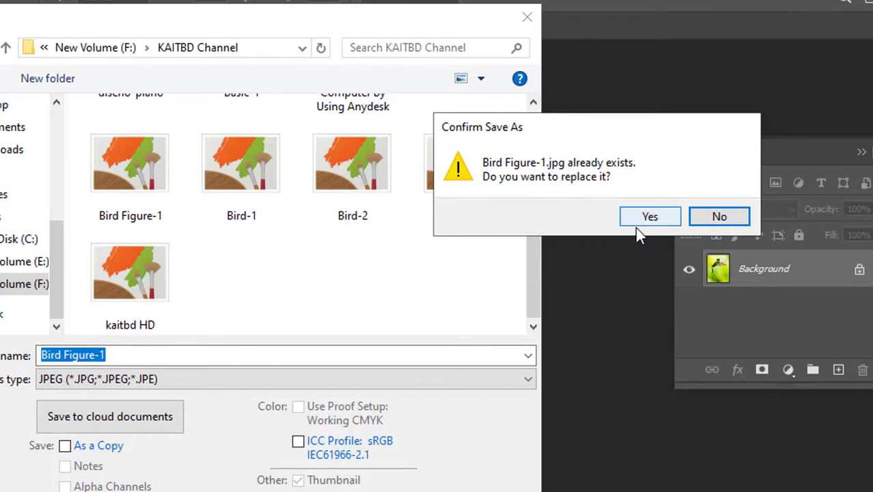
{"action": "left_click", "coordinate": [660, 215]}
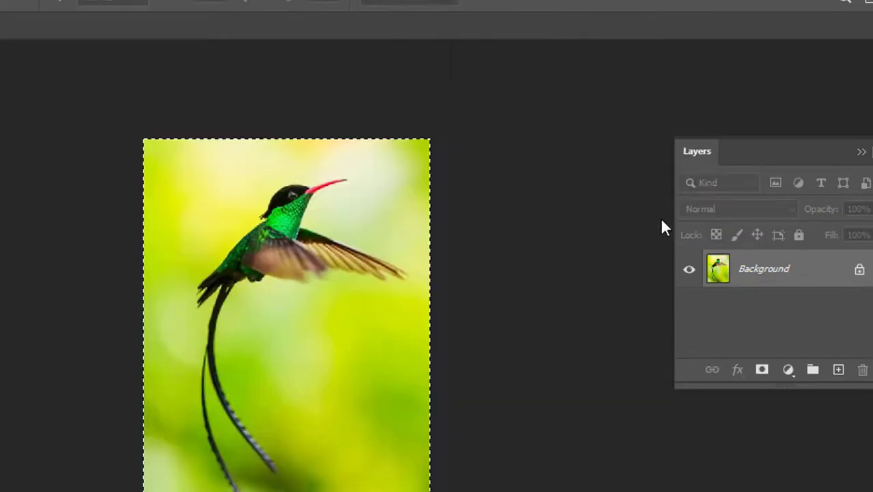
Try JPEG quality 9, set it to 12 (Maximum) to complete the save, and close the document
{"action": "left_click_drag", "start_coordinate": [484, 92], "coordinate": [604, 48]}
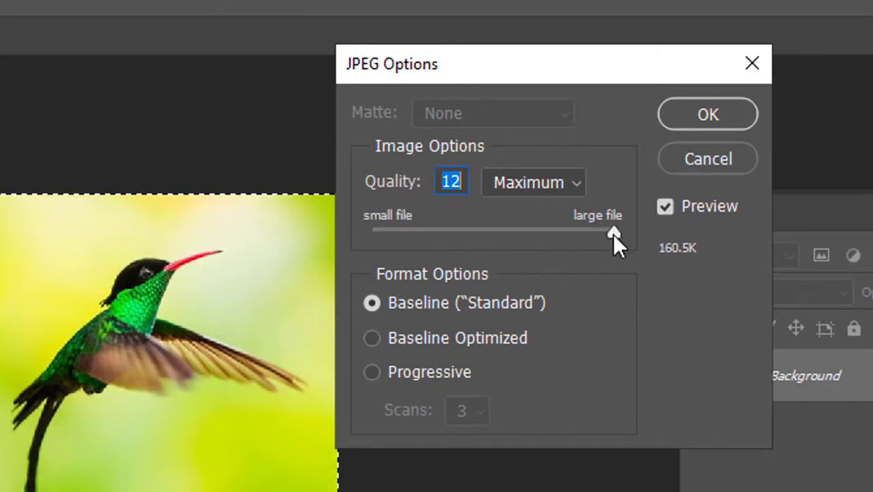
{"action": "left_click_drag", "start_coordinate": [612, 233], "coordinate": [546, 234]}
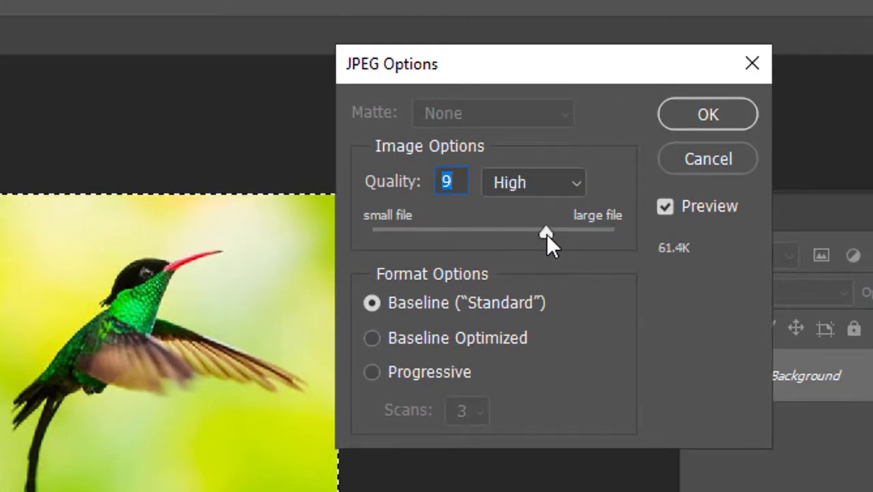
{"action": "left_click_drag", "start_coordinate": [546, 233], "coordinate": [615, 230]}
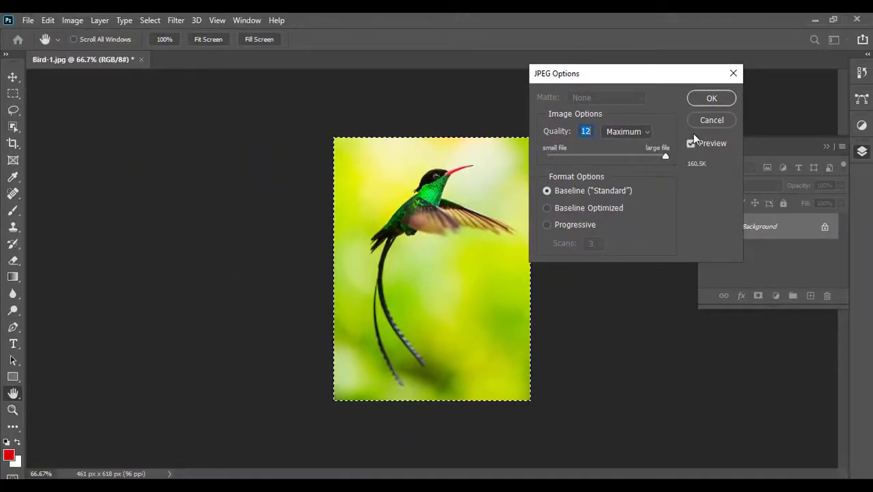
{"action": "left_click", "coordinate": [714, 96]}
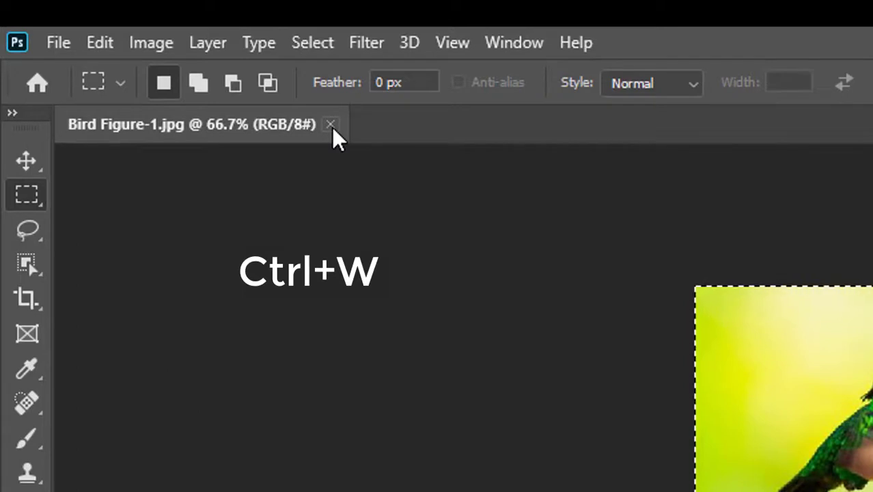
{"action": "key", "text": "ctrl+w"}
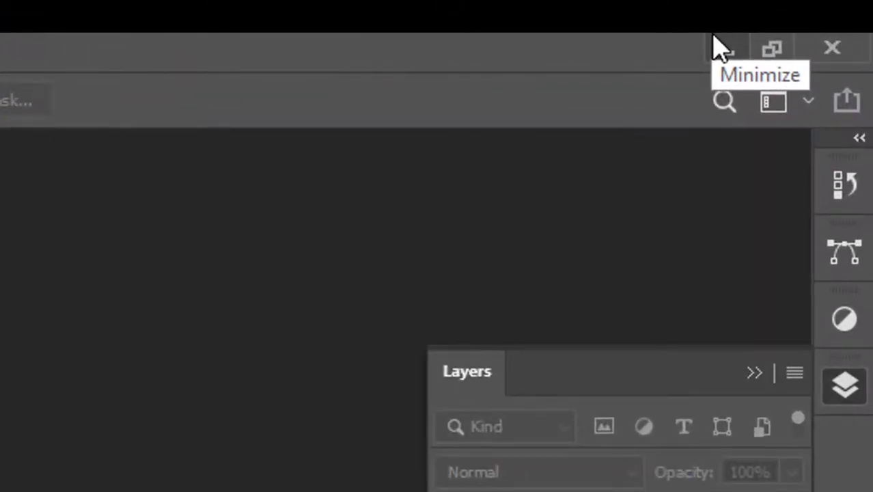
Switch to the KAITBD Channel folder in File Explorer, preview the saved Bird Figure-1 image, and close the preview
{"action": "left_click", "coordinate": [716, 46]}
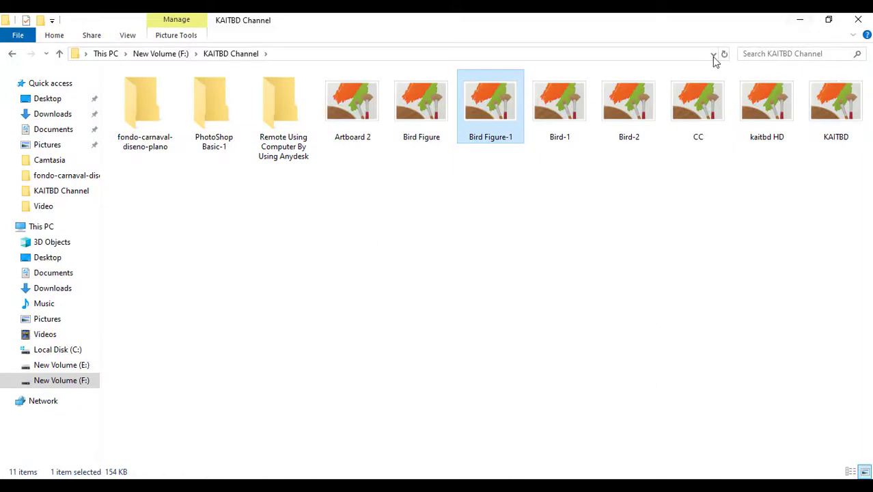
{"action": "left_click", "coordinate": [588, 212]}
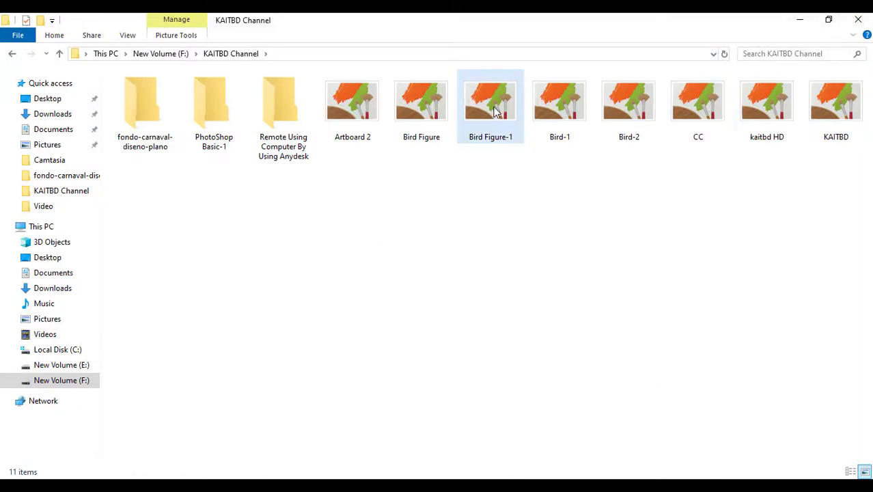
{"action": "right_click", "coordinate": [494, 101]}
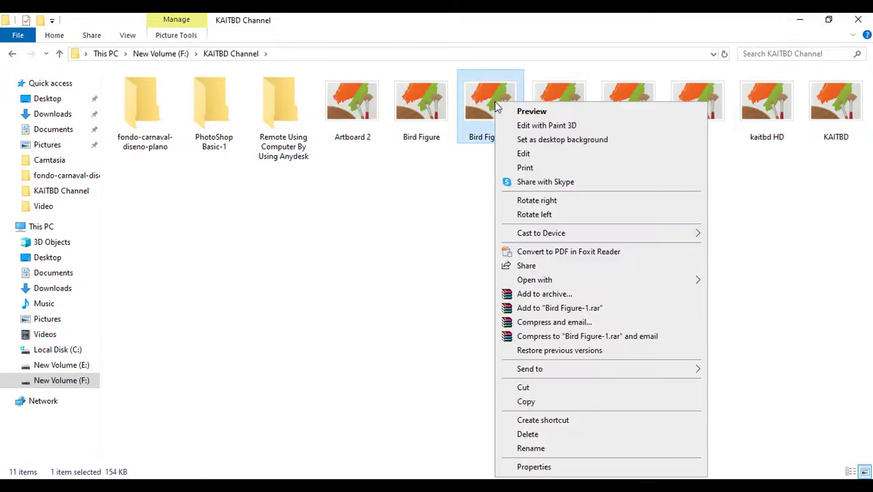
{"action": "left_click", "coordinate": [521, 116]}
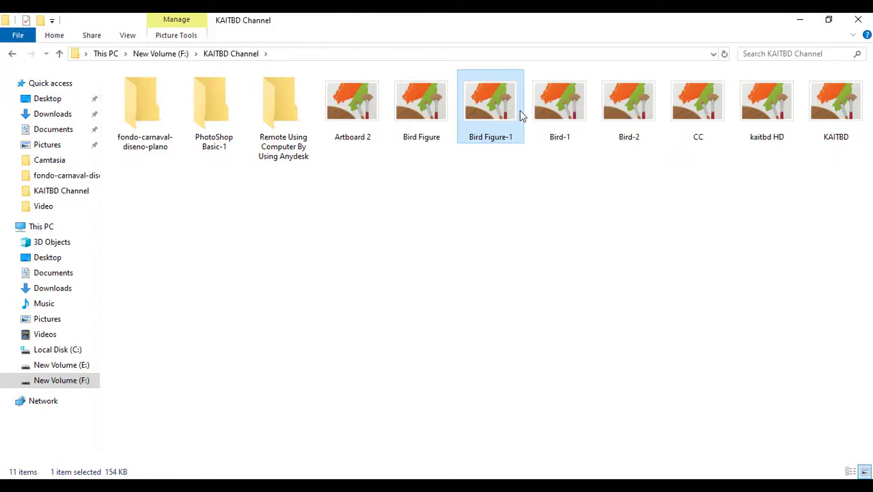
{"action": "mouse_move", "coordinate": [521, 116]}
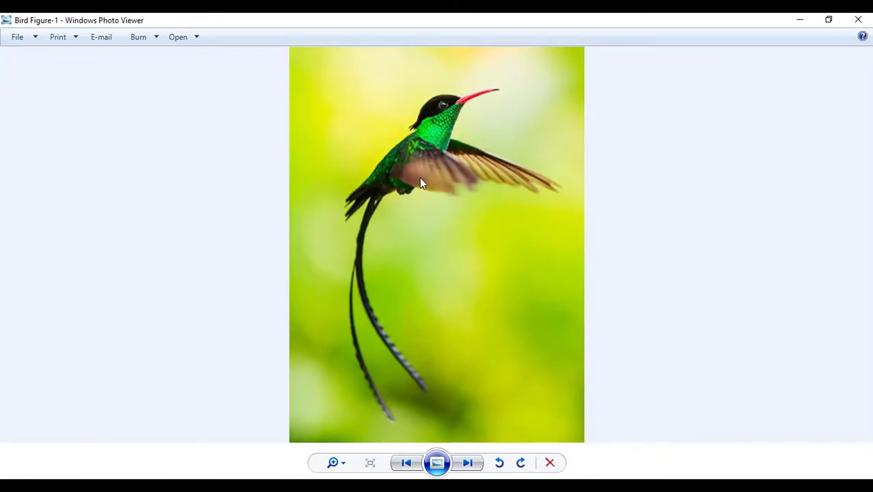
{"action": "left_click", "coordinate": [866, 18]}
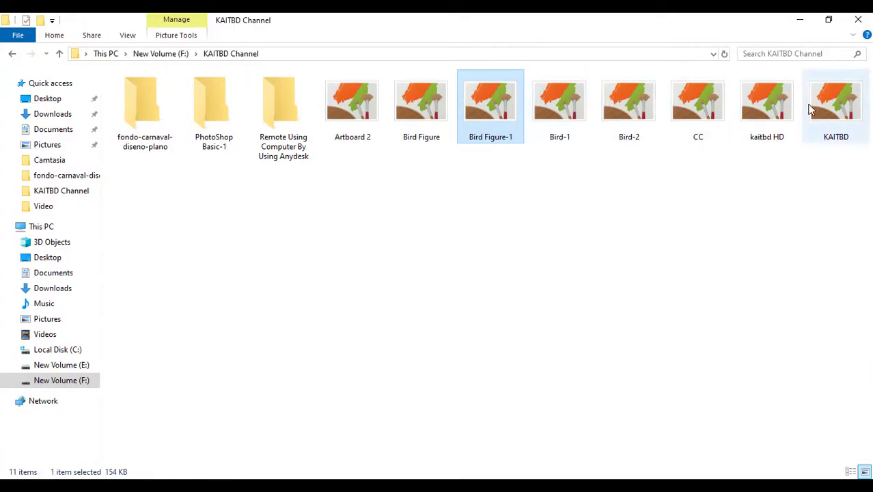
Preview the original Bird-1 image from the same folder and close the viewer
{"action": "right_click", "coordinate": [557, 104]}
{"action": "left_click", "coordinate": [582, 102]}
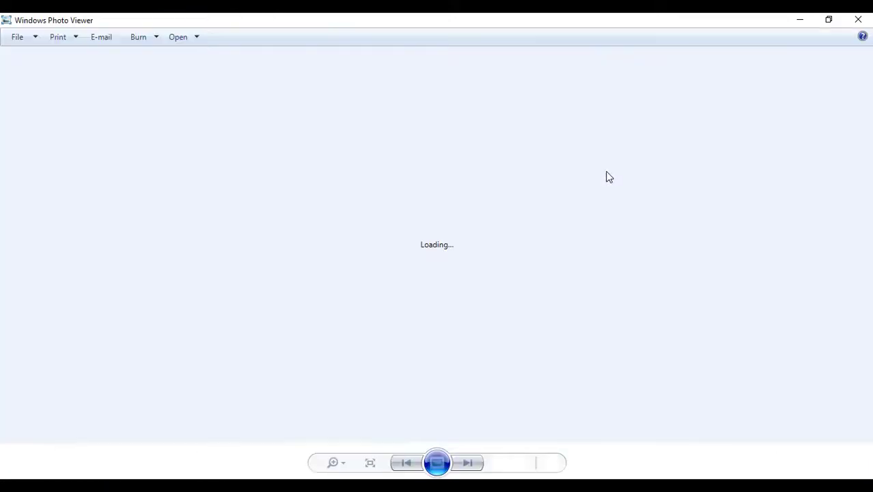
{"action": "left_click", "coordinate": [858, 19]}
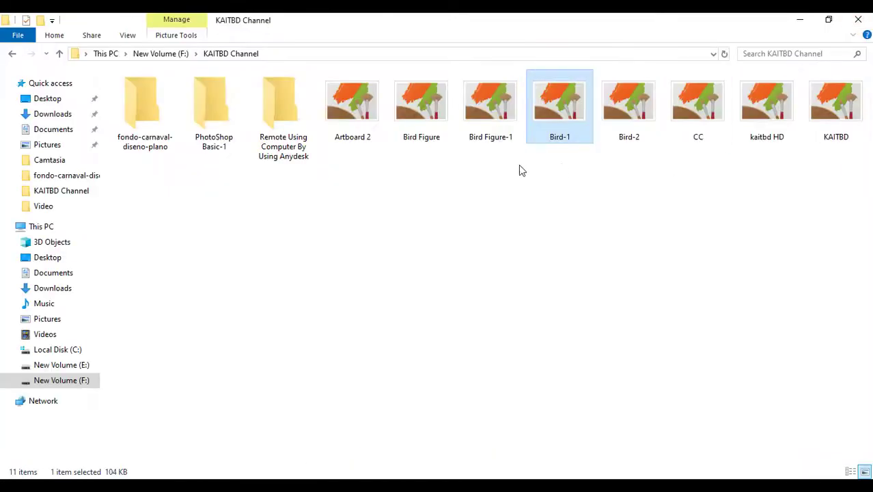
Delete the Bird Figure image file from the KAITBD Channel folder
{"action": "left_click", "coordinate": [509, 109]}
{"action": "left_click", "coordinate": [418, 114]}
{"action": "right_click", "coordinate": [418, 96]}
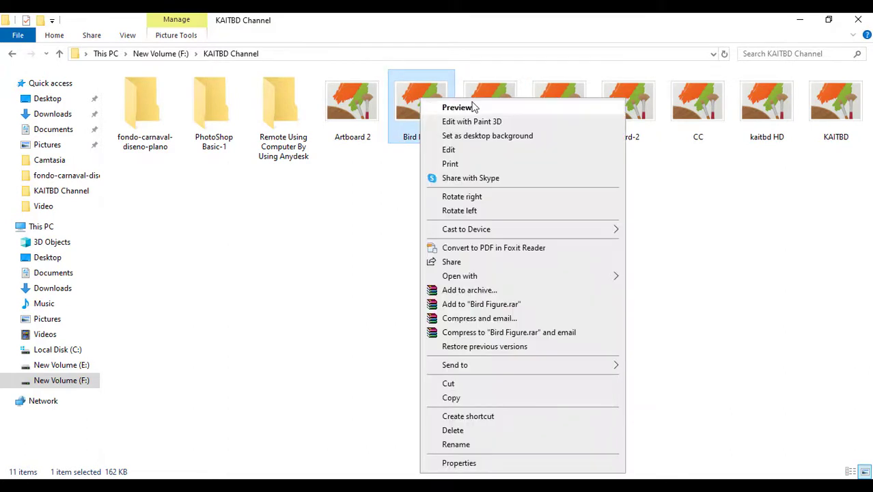
{"action": "left_click", "coordinate": [499, 93]}
{"action": "left_click", "coordinate": [430, 101]}
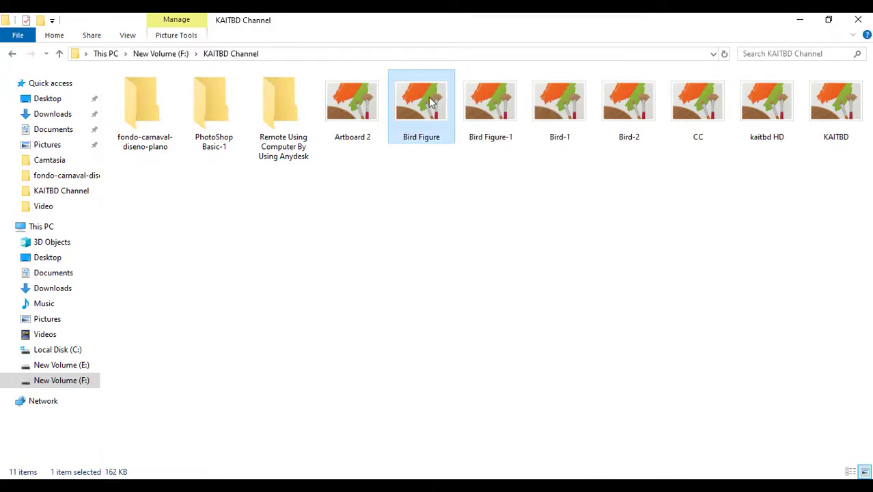
{"action": "key", "text": "Delete"}
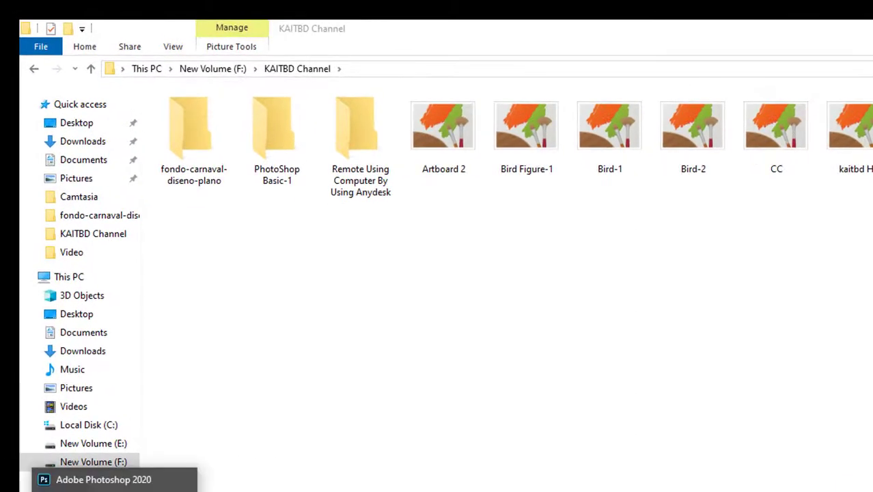
Switch back to Photoshop and open Bird-1.jpg from the KAITBD Channel folder
{"action": "left_click", "coordinate": [113, 488]}
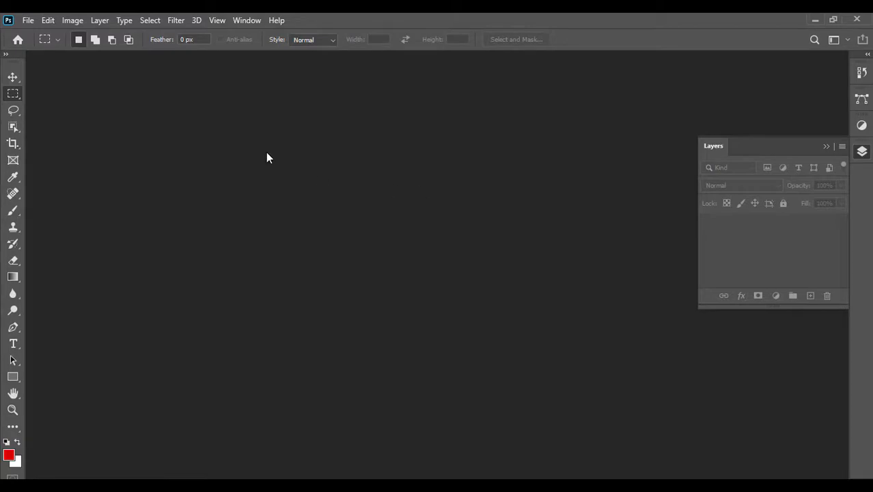
{"action": "key", "text": "ctrl+o"}
{"action": "key", "text": "Escape"}
{"action": "left_click", "coordinate": [26, 20]}
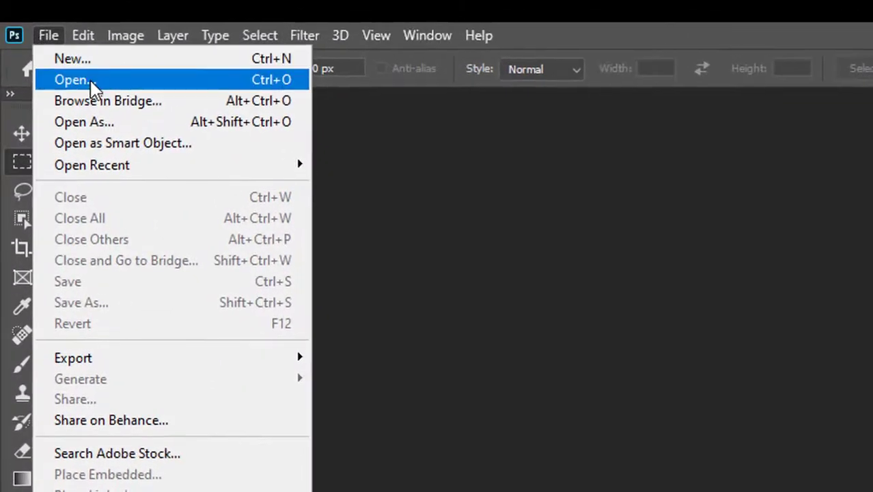
{"action": "left_click", "coordinate": [92, 85]}
{"action": "left_click_drag", "start_coordinate": [605, 150], "coordinate": [608, 201]}
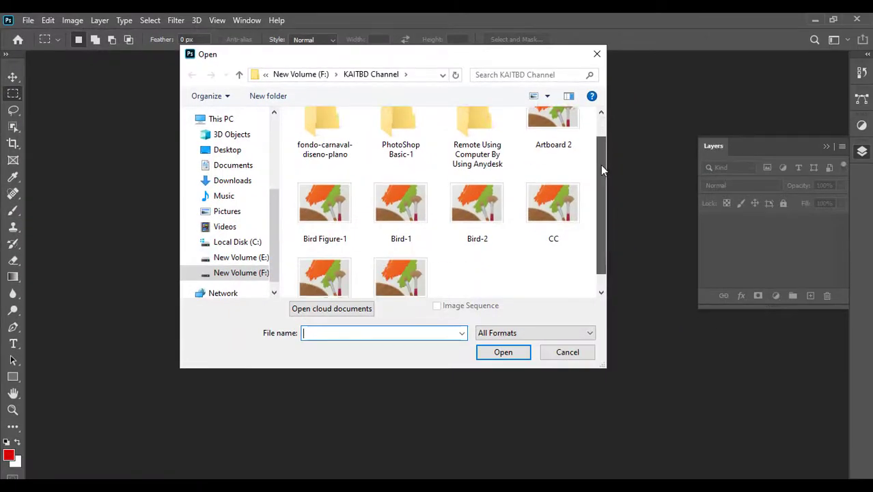
{"action": "left_click", "coordinate": [401, 184]}
{"action": "left_click", "coordinate": [516, 352]}
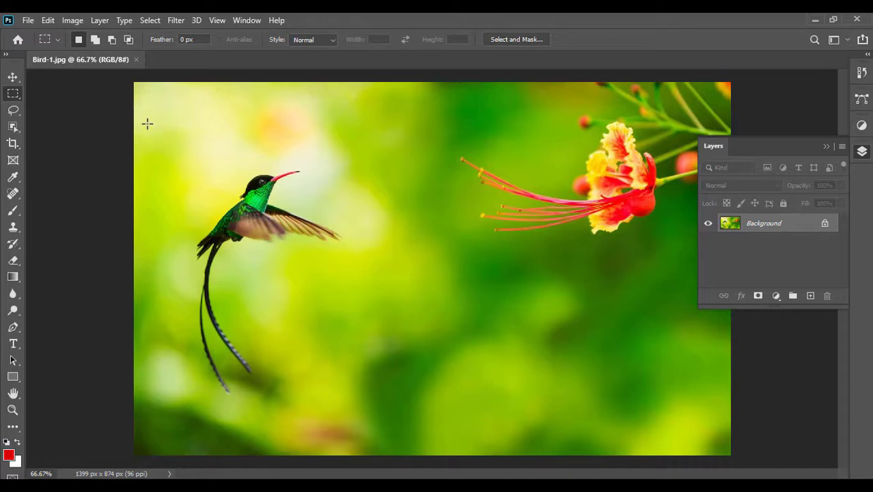
Draw a rectangular marquee selection around the whole hummingbird, including its tail, and copy the selected area
{"action": "left_click_drag", "start_coordinate": [151, 141], "coordinate": [353, 404]}
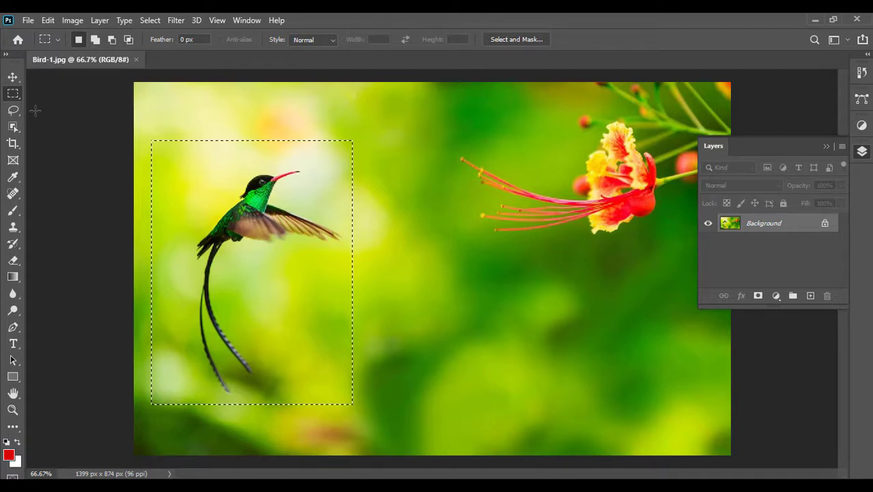
{"action": "left_click", "coordinate": [49, 20]}
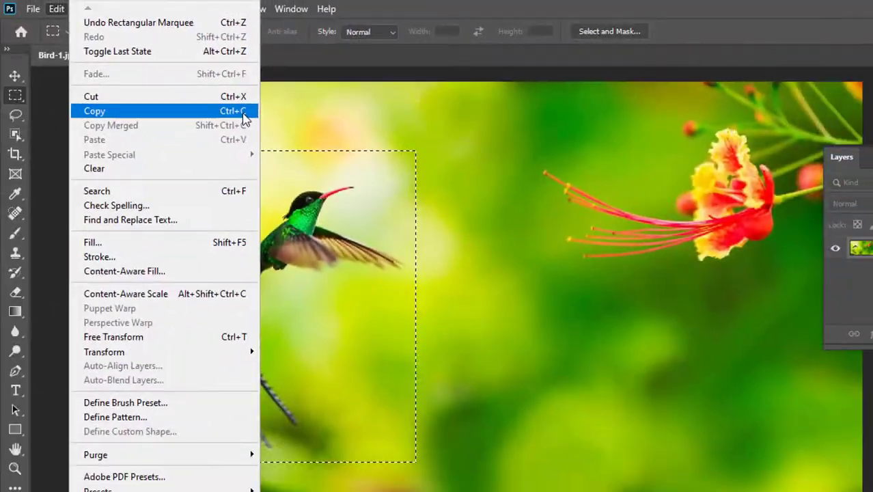
{"action": "left_click", "coordinate": [243, 112]}
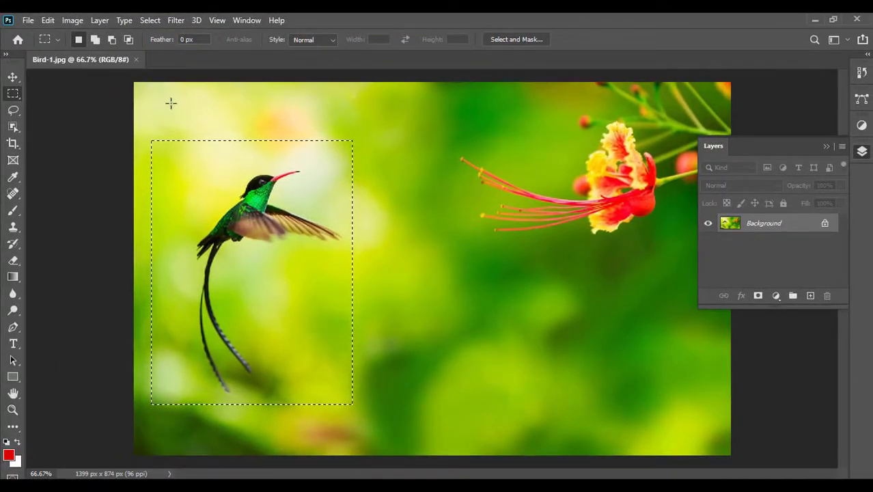
Deselect the hummingbird area and paste the copied area into the image as a new layer
{"action": "left_click", "coordinate": [430, 170]}
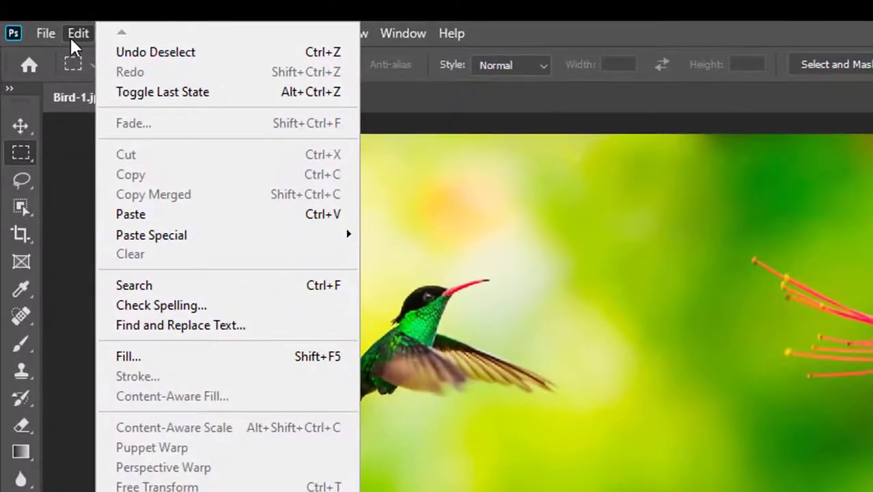
{"action": "left_click", "coordinate": [45, 22]}
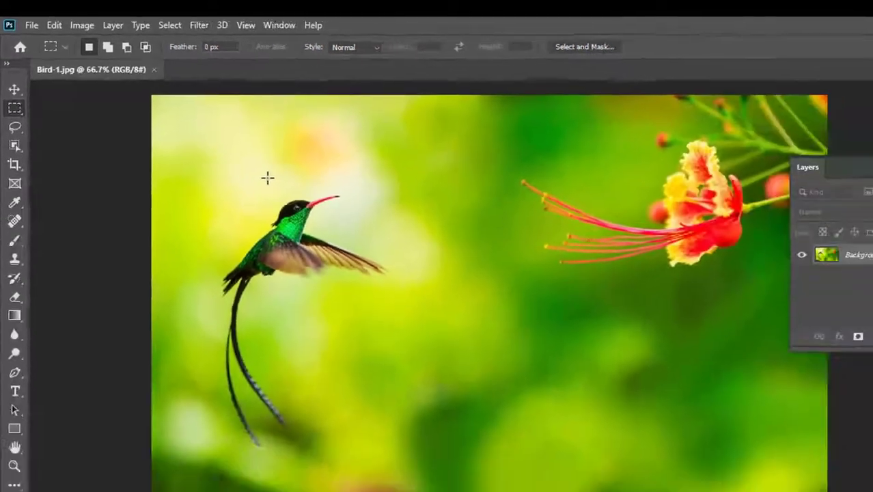
{"action": "key", "text": "ctrl+v"}
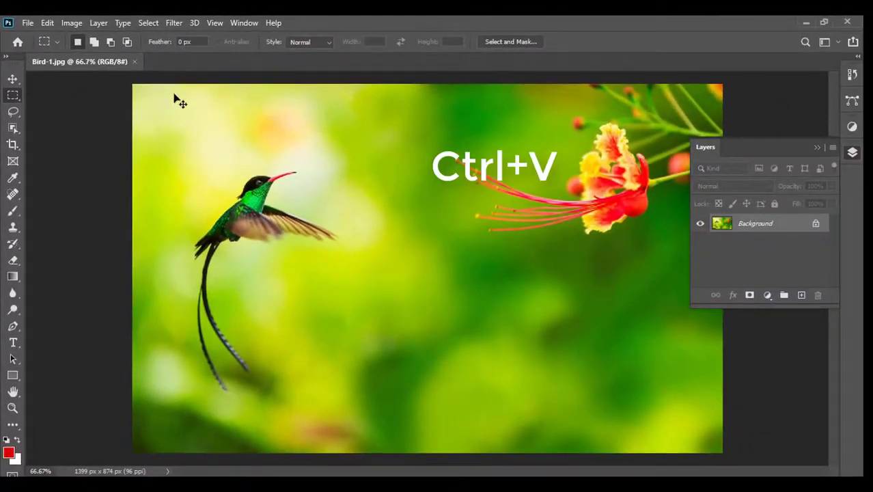
{"action": "left_click", "coordinate": [49, 23]}
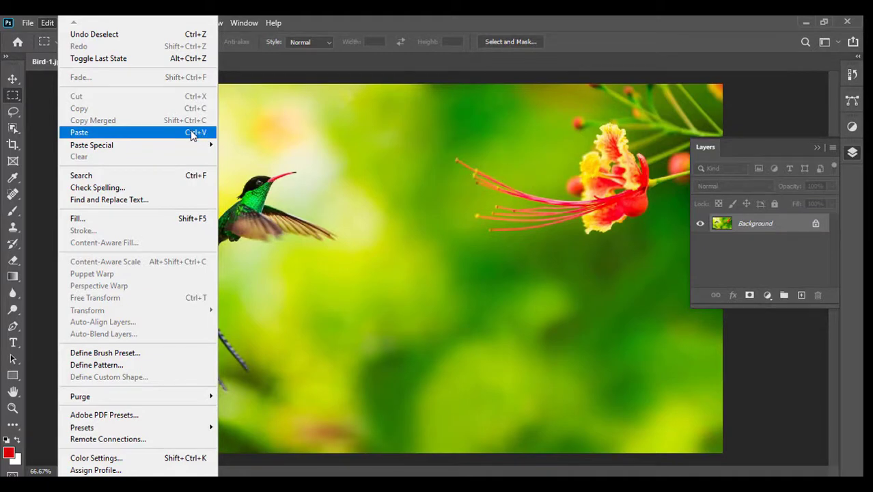
{"action": "left_click", "coordinate": [50, 24]}
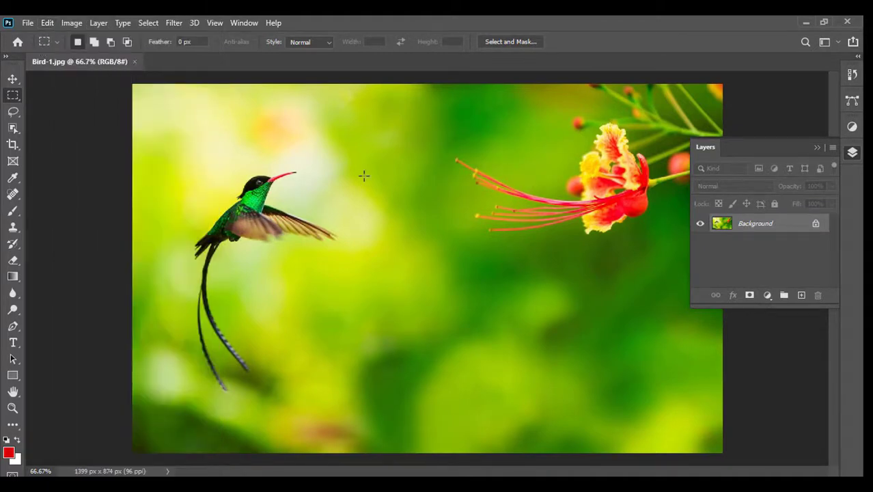
{"action": "key", "text": "ctrl+v"}
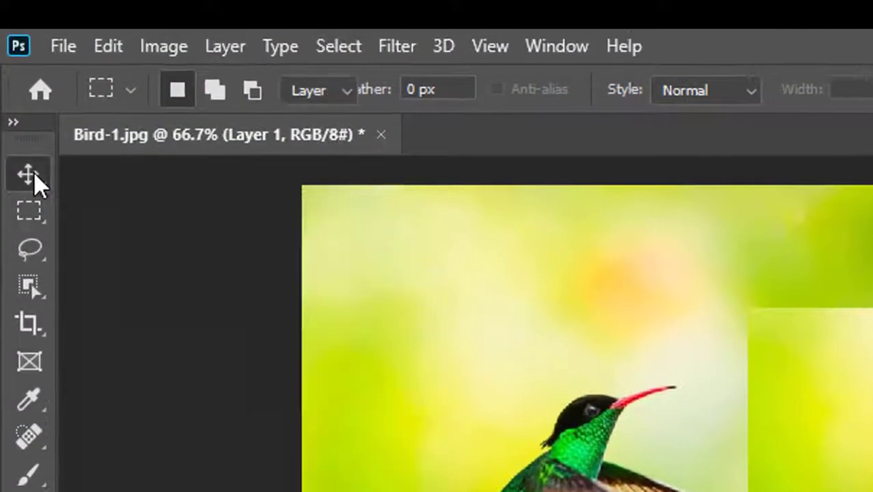
Reposition the pasted hummingbird layer with the Move tool so it sits beside the original bird and partly covers the red flower
{"action": "left_click", "coordinate": [29, 177]}
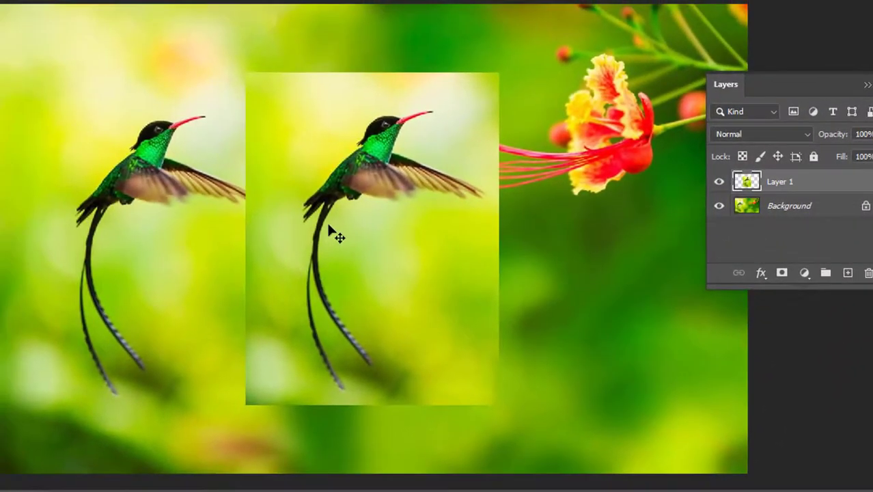
{"action": "left_click_drag", "start_coordinate": [234, 233], "coordinate": [319, 217]}
{"action": "left_click_drag", "start_coordinate": [409, 215], "coordinate": [411, 215]}
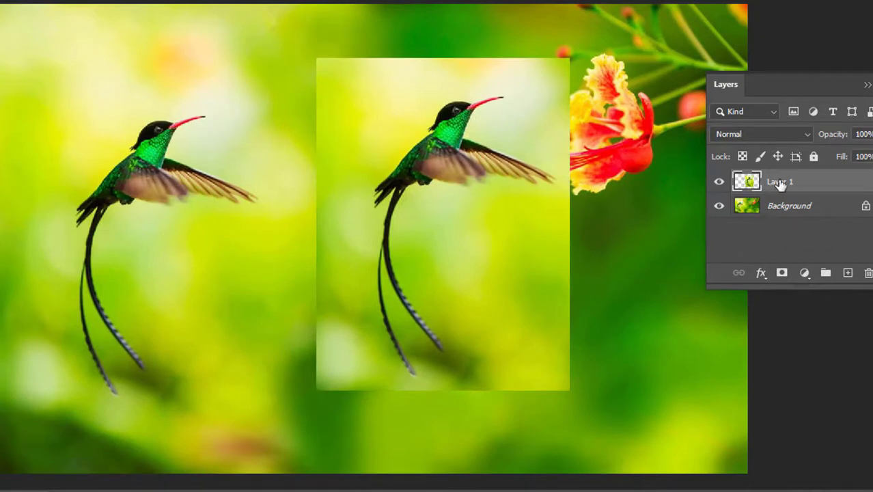
{"action": "left_click_drag", "start_coordinate": [514, 229], "coordinate": [396, 163]}
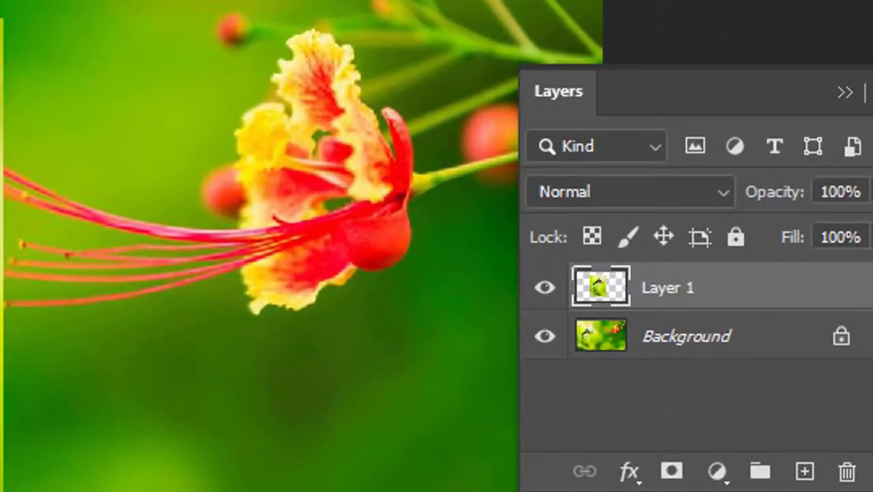
{"action": "left_click_drag", "start_coordinate": [0, 70], "coordinate": [0, 195]}
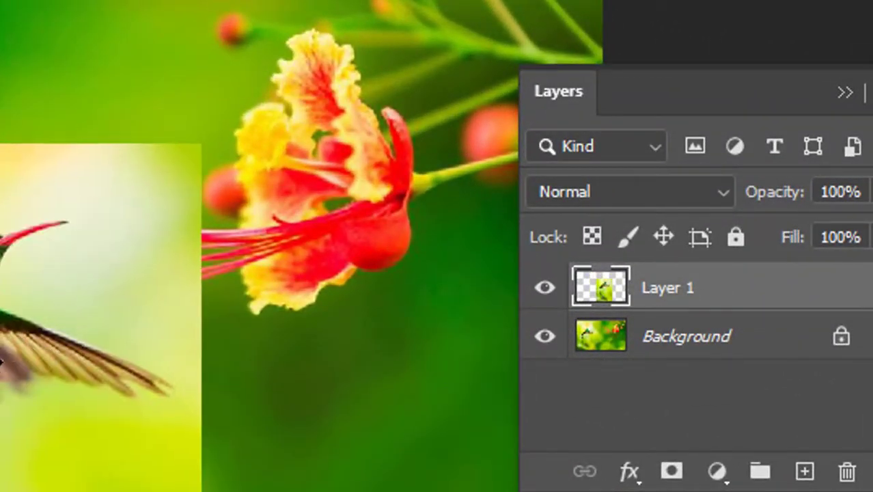
{"action": "left_click_drag", "start_coordinate": [2, 361], "coordinate": [308, 199]}
{"action": "left_click_drag", "start_coordinate": [279, 146], "coordinate": [130, 113]}
{"action": "left_click_drag", "start_coordinate": [217, 200], "coordinate": [156, 202]}
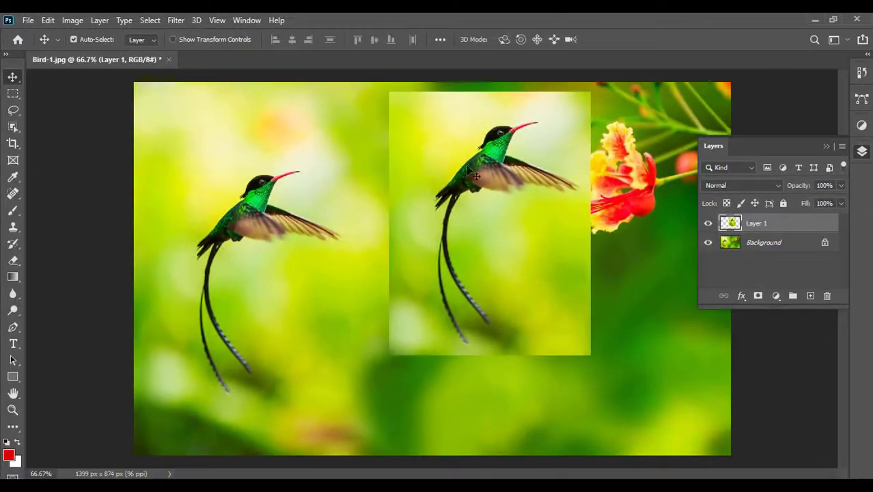
{"action": "left_click_drag", "start_coordinate": [473, 131], "coordinate": [467, 164]}
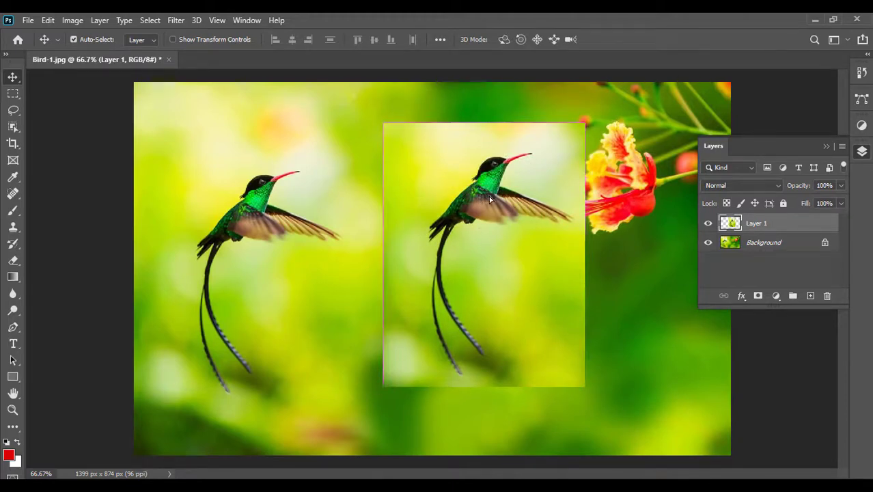
{"action": "mouse_move", "coordinate": [487, 193]}
{"action": "left_mouse_down"}
{"action": "mouse_move", "coordinate": [498, 217]}
{"action": "mouse_move", "coordinate": [497, 193]}
{"action": "left_mouse_up"}
{"action": "left_click_drag", "start_coordinate": [525, 219], "coordinate": [569, 227]}
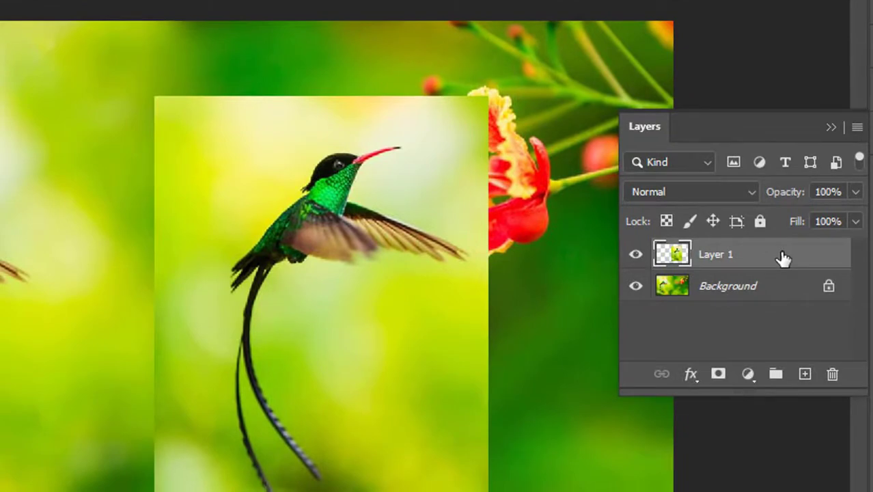
Delete Layer 1 with the pasted hummingbird and undo the deletion
{"action": "left_click_drag", "start_coordinate": [780, 256], "coordinate": [825, 368]}
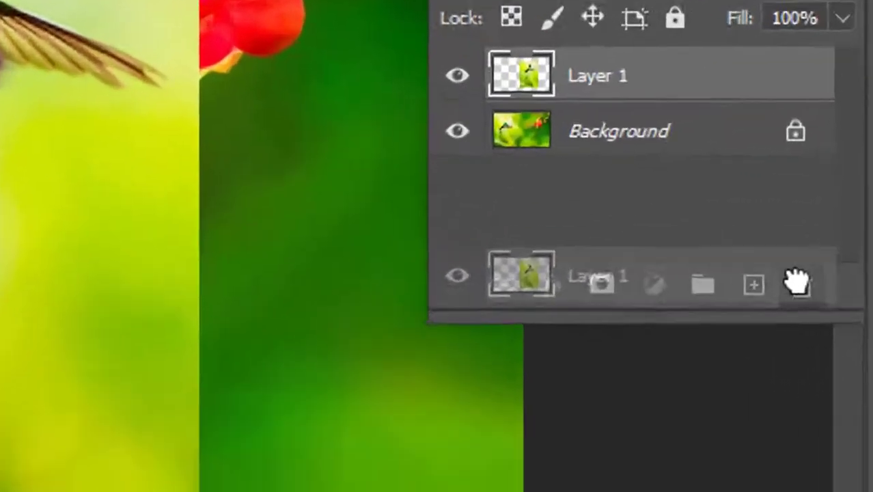
{"action": "left_click_drag", "start_coordinate": [798, 281], "coordinate": [803, 299]}
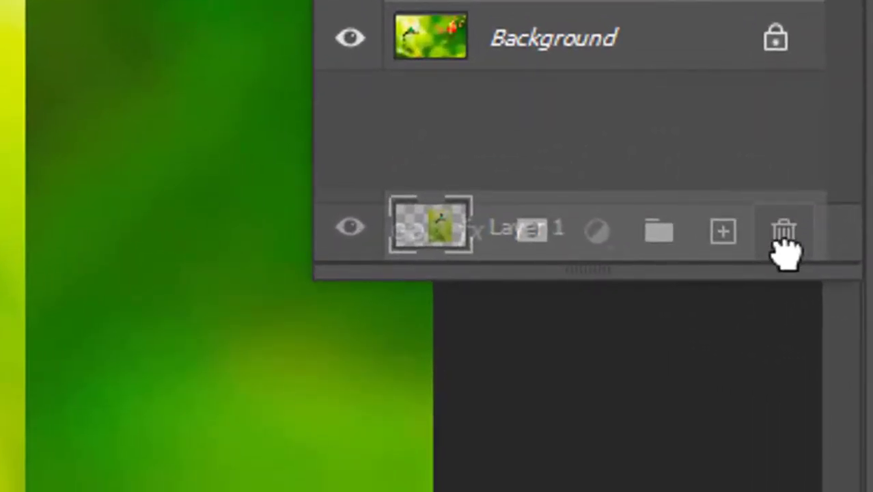
{"action": "left_click_drag", "start_coordinate": [786, 253], "coordinate": [785, 252]}
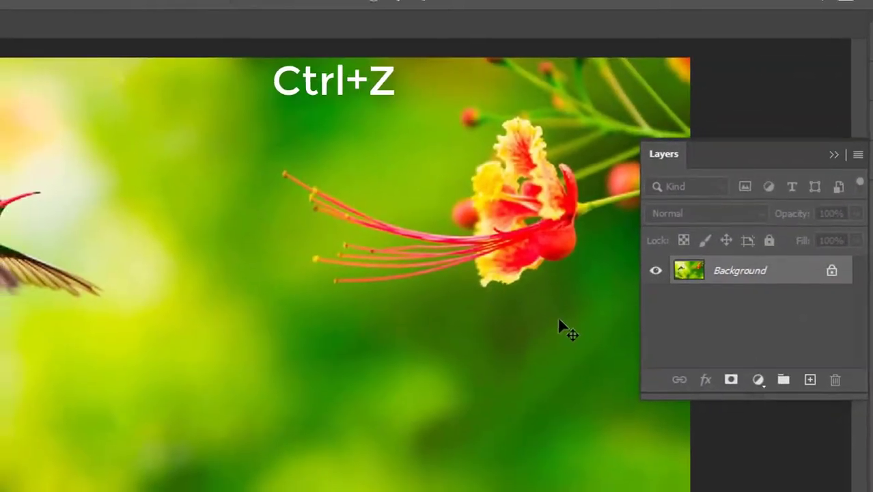
{"action": "key", "text": "ctrl+z"}
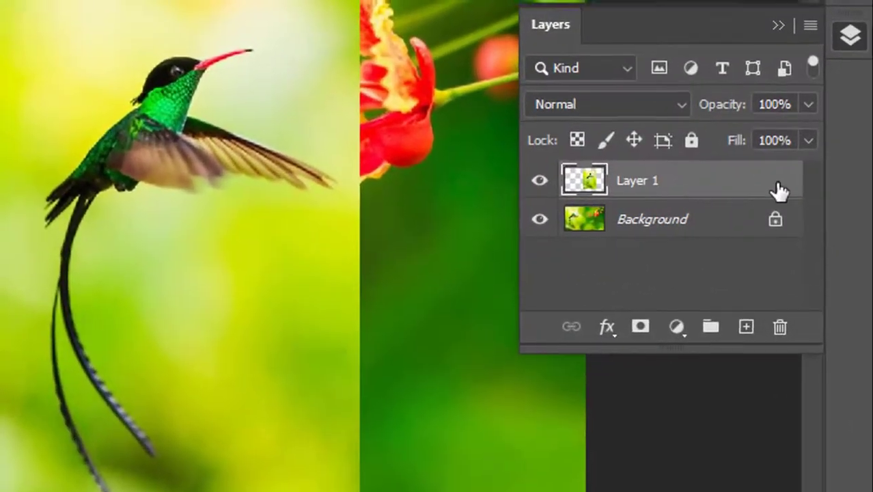
Remove Layer 1 with its Delete Layer command and undo the removal
{"action": "right_click", "coordinate": [825, 227]}
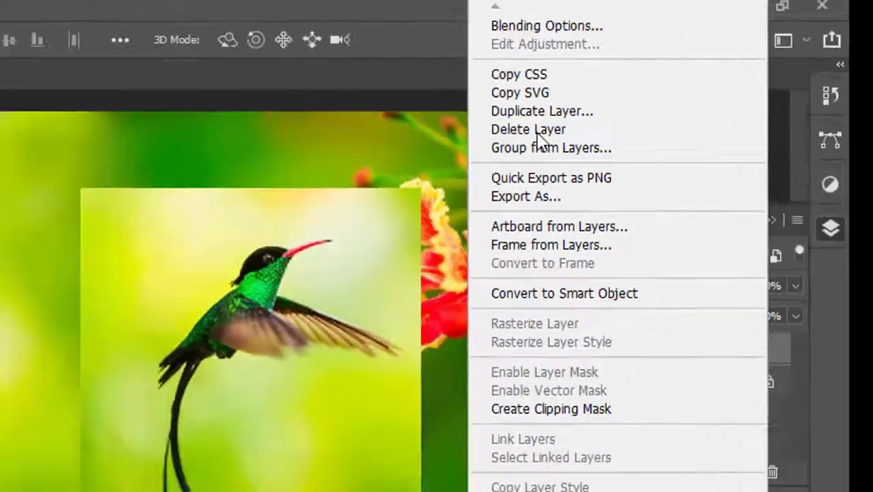
{"action": "left_click", "coordinate": [503, 118]}
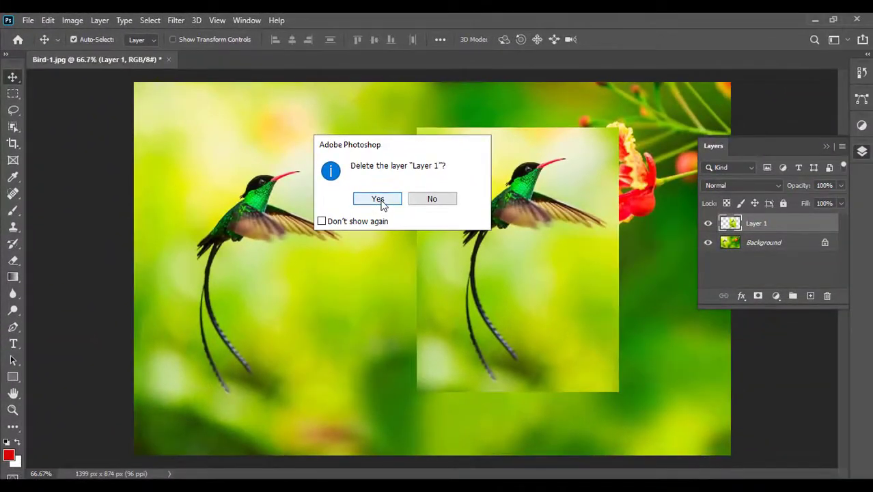
{"action": "left_click", "coordinate": [520, 275]}
{"action": "key", "text": "ctrl+z"}
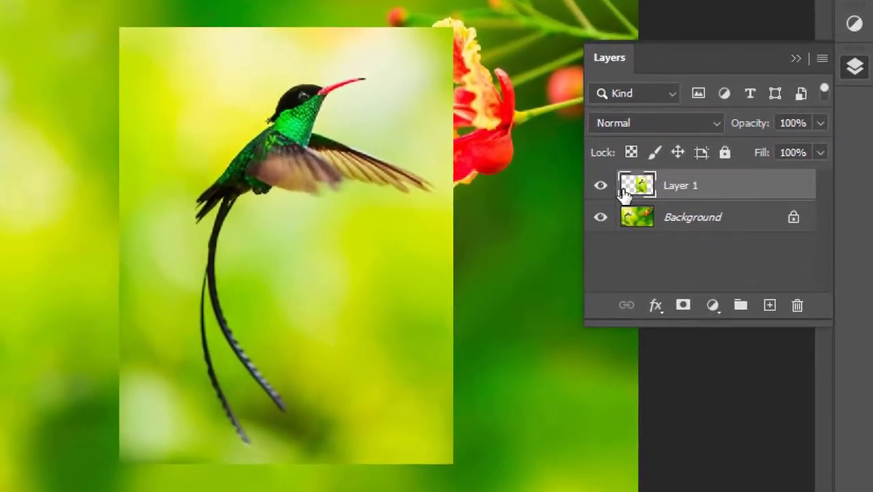
Reselect Layer 1 after switching to the Background, delete it from the layer stack, and undo the deletion
{"action": "left_click", "coordinate": [731, 224]}
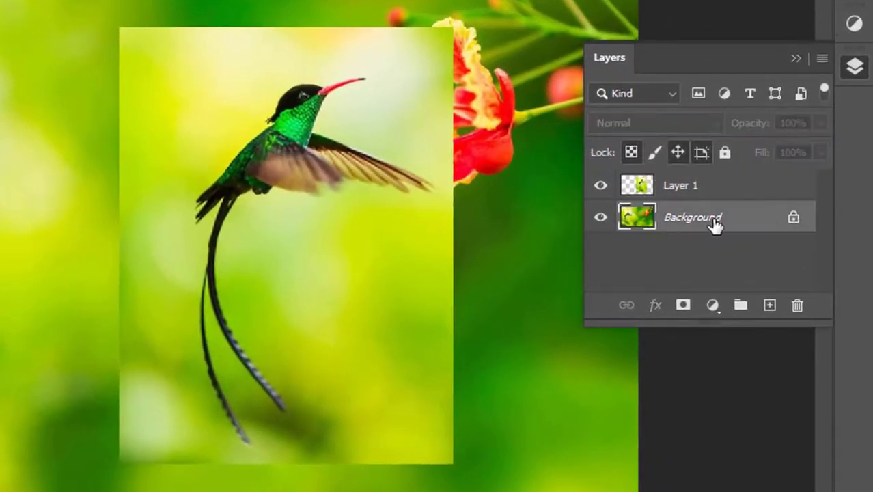
{"action": "left_click", "coordinate": [726, 192]}
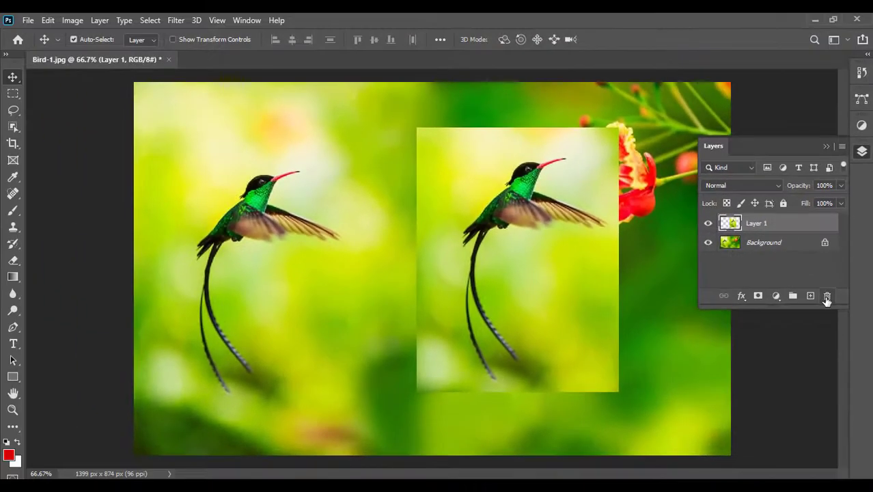
{"action": "left_click", "coordinate": [797, 305]}
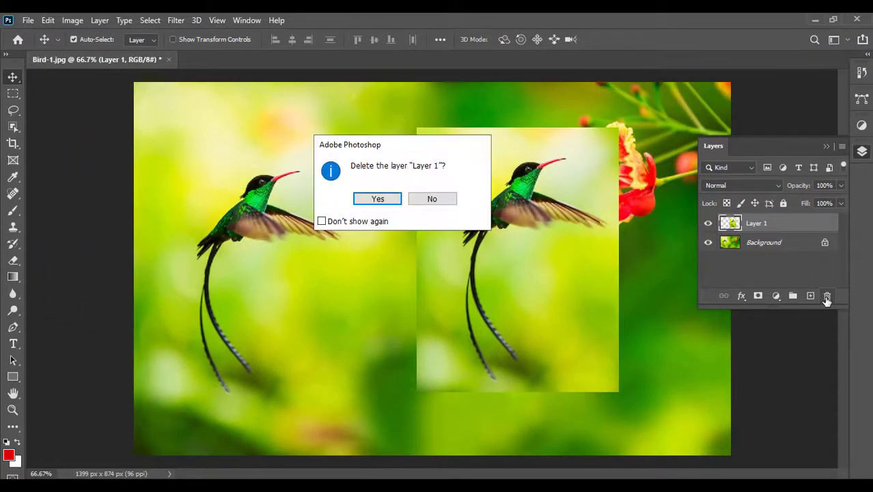
{"action": "left_click", "coordinate": [394, 204]}
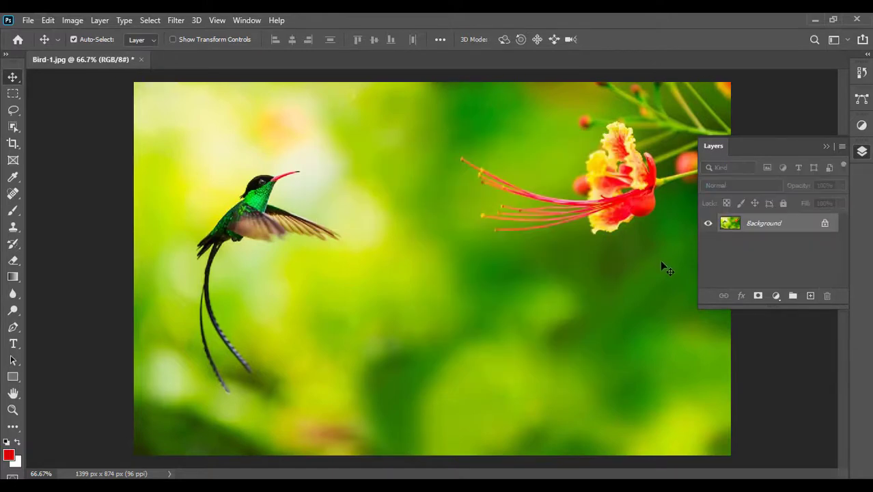
{"action": "key", "text": "ctrl+z"}
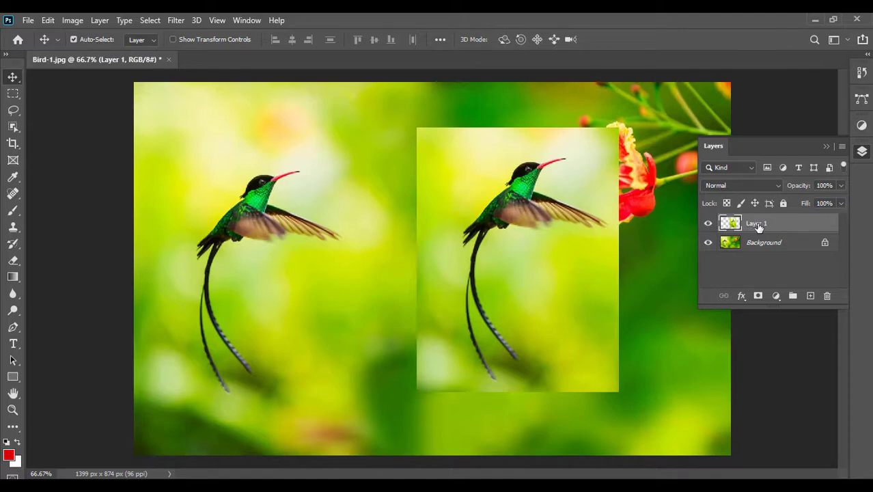
{"action": "right_click", "coordinate": [756, 228]}
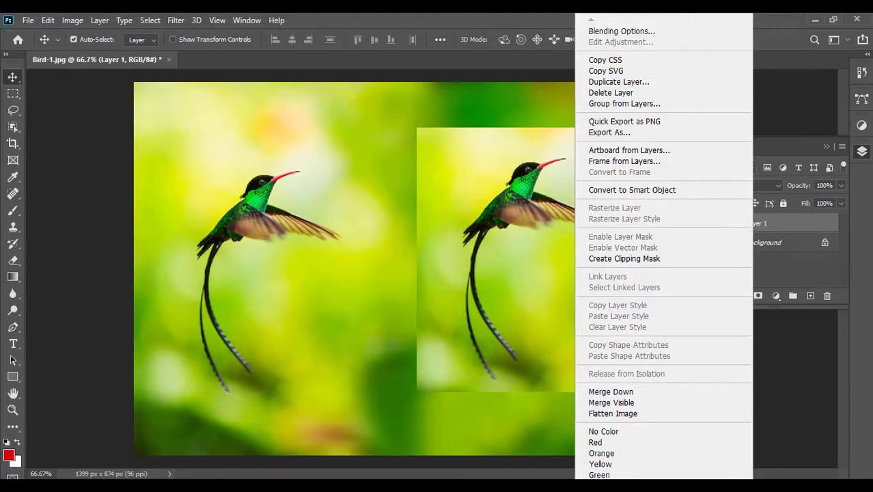
{"action": "mouse_move", "coordinate": [663, 483]}
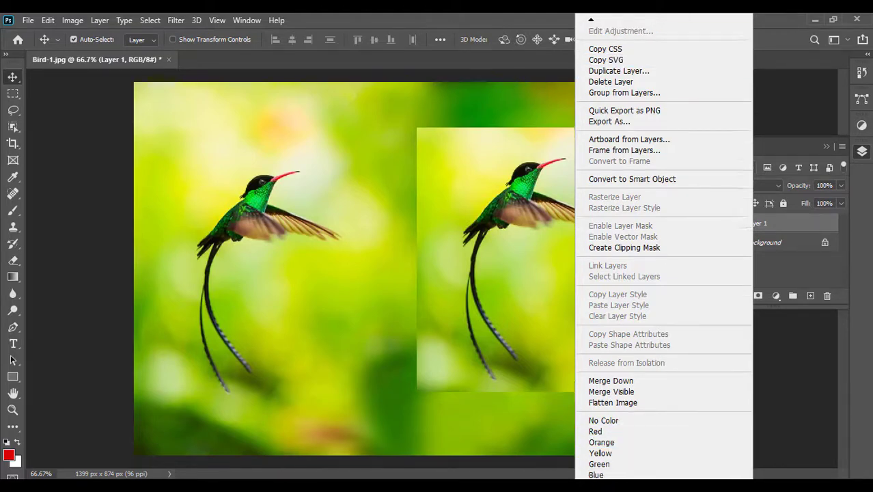
{"action": "left_click", "coordinate": [793, 219]}
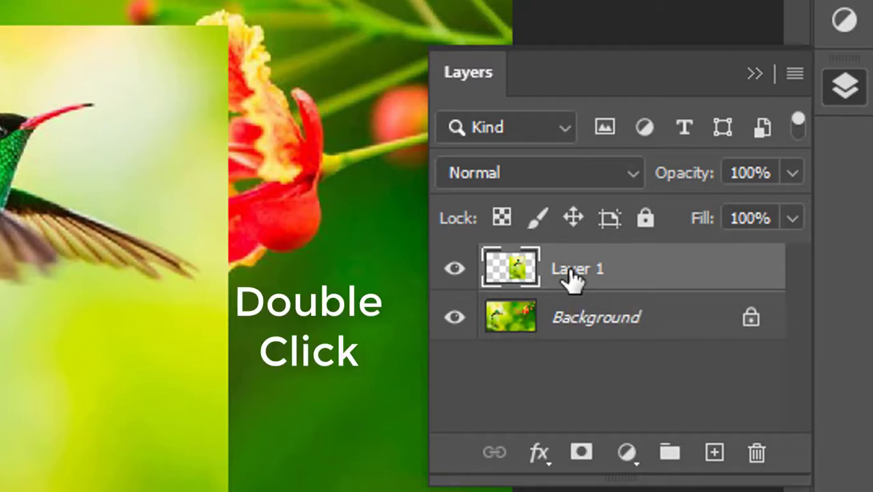
Rename Layer 1 as Bird Figure
{"action": "double_click", "coordinate": [572, 273]}
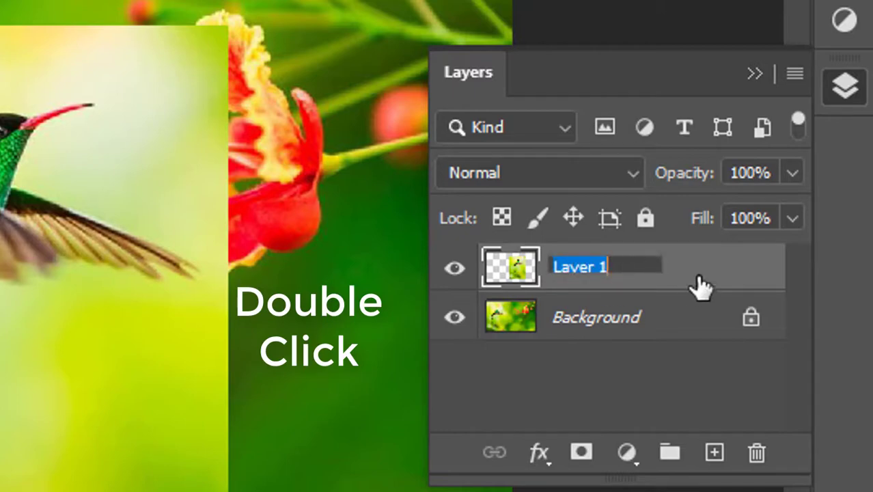
{"action": "type", "text": "Bird"}
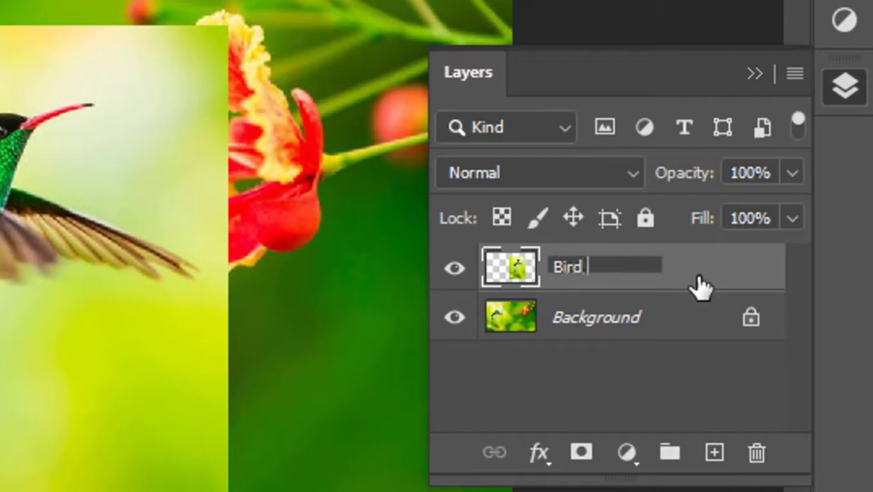
{"action": "type", "text": " Figure"}
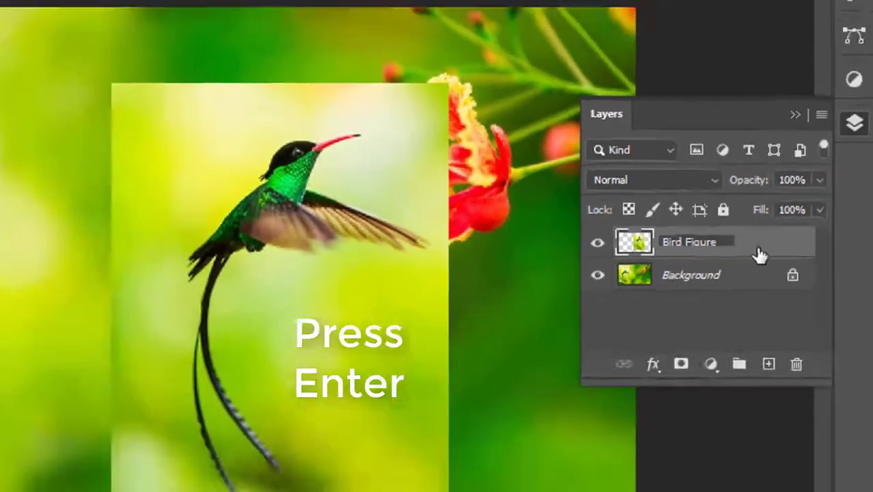
{"action": "key", "text": "Return"}
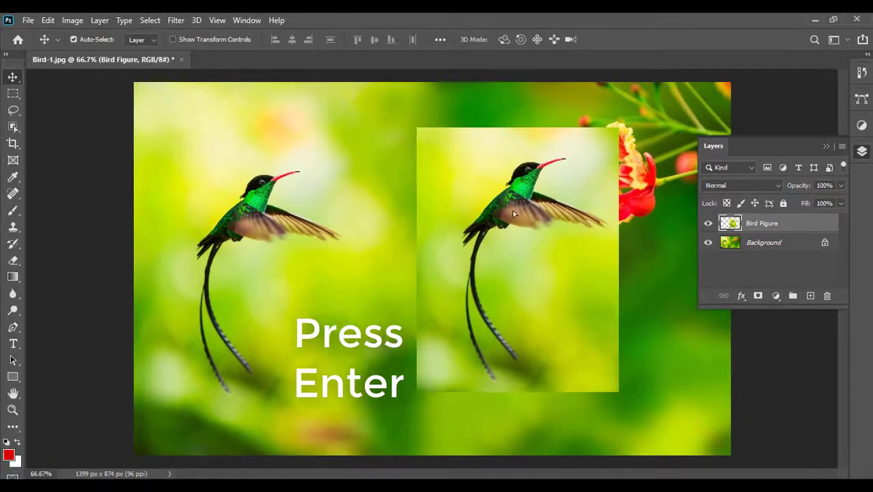
Shift the Bird Figure layer slightly toward the original hummingbird and delete the layer
{"action": "left_click_drag", "start_coordinate": [513, 214], "coordinate": [489, 220]}
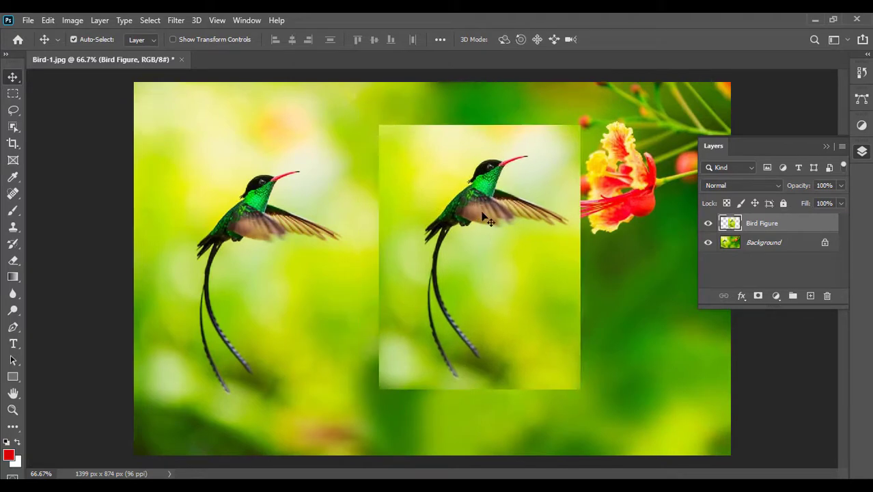
{"action": "key", "text": "Delete"}
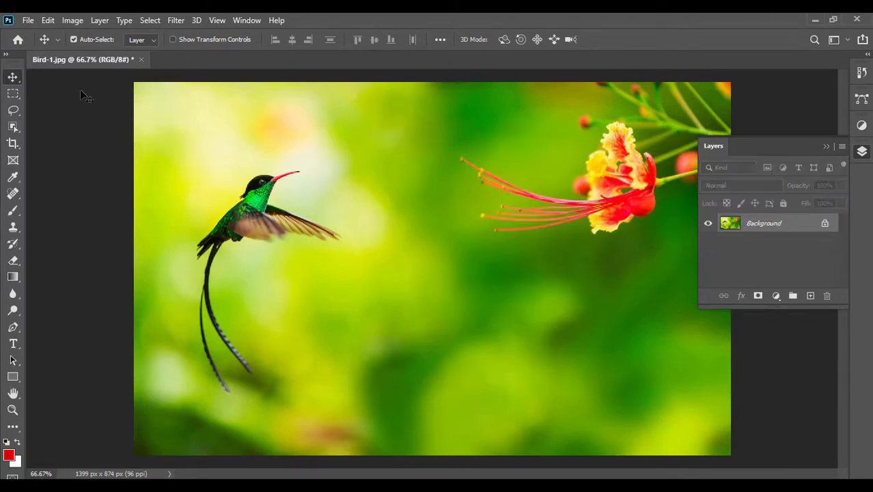
Draw a rectangular marquee around the whole hummingbird and open the Stroke settings for the selection, keeping the selection in view
{"action": "left_click", "coordinate": [12, 94]}
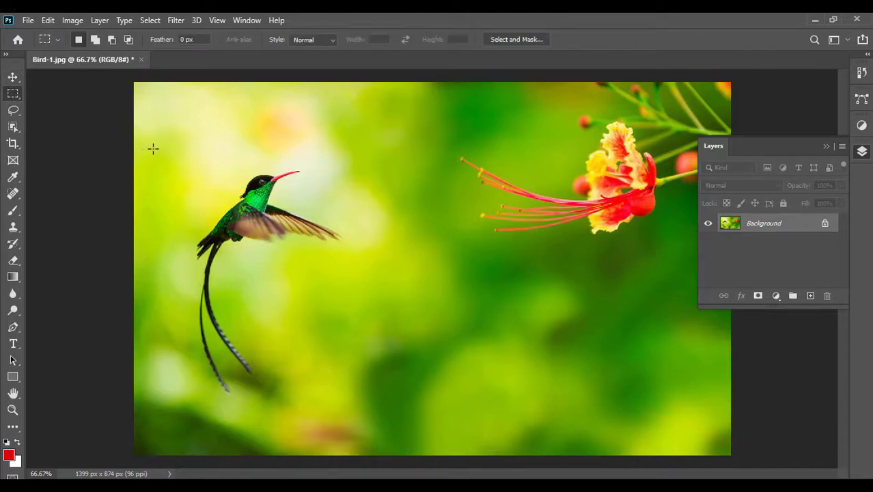
{"action": "left_click_drag", "start_coordinate": [153, 148], "coordinate": [361, 408]}
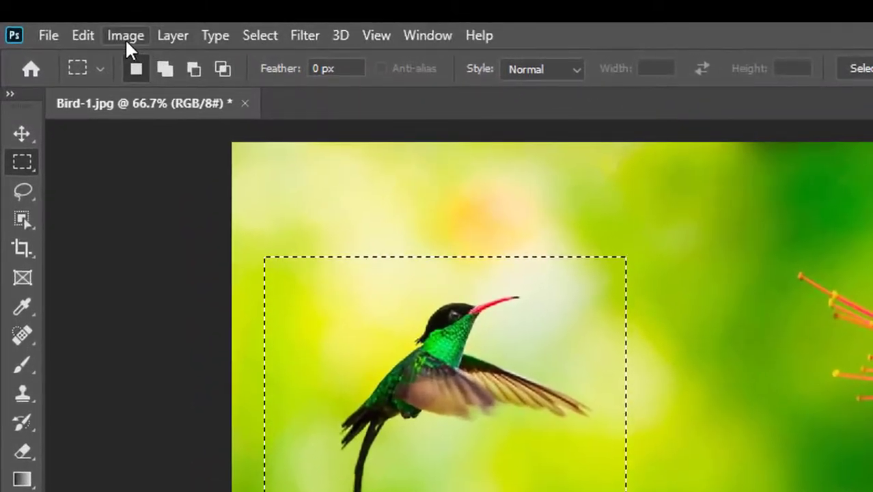
{"action": "left_click", "coordinate": [81, 34]}
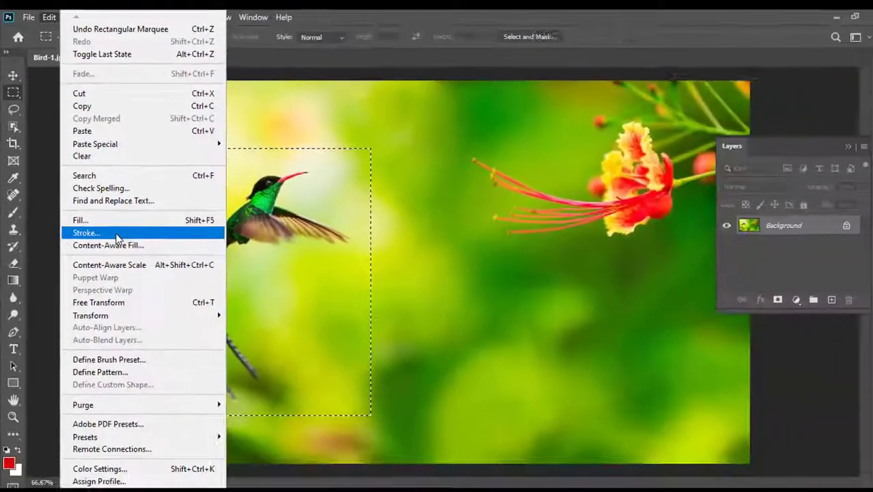
{"action": "left_click", "coordinate": [116, 234]}
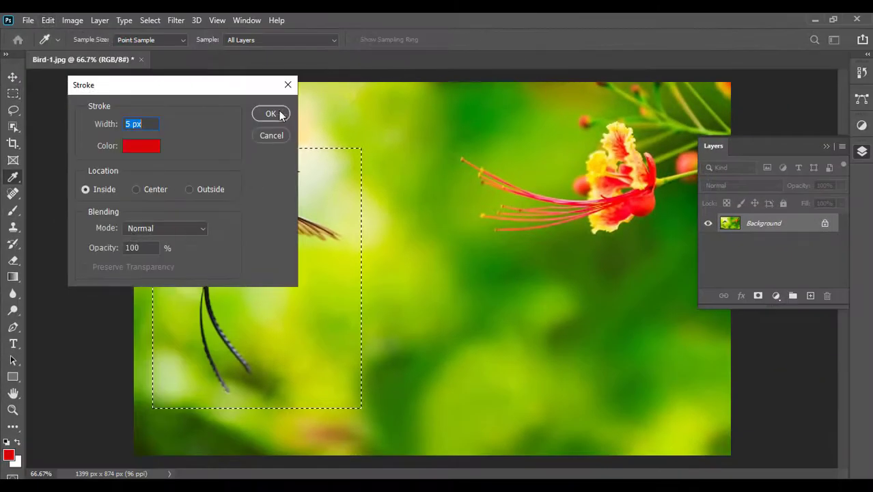
{"action": "left_click_drag", "start_coordinate": [216, 86], "coordinate": [670, 90]}
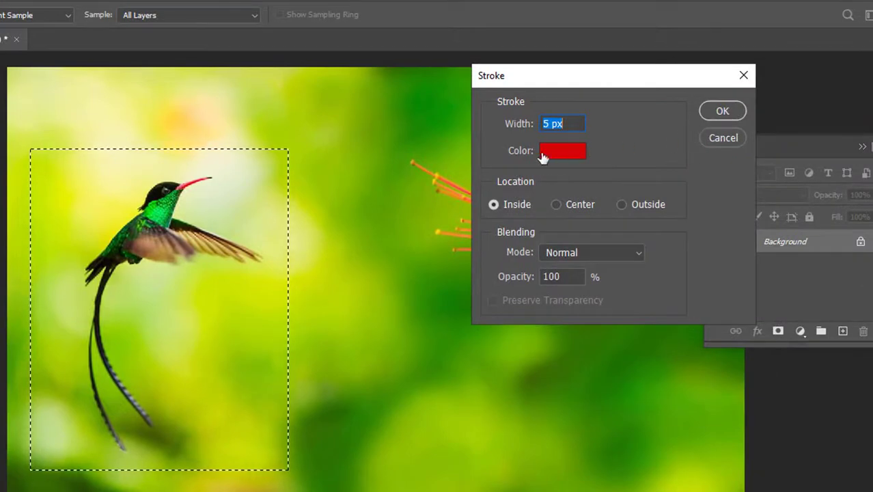
Set the stroke color to a dark crimson red, trying near-black and blue shades first
{"action": "left_click", "coordinate": [559, 156]}
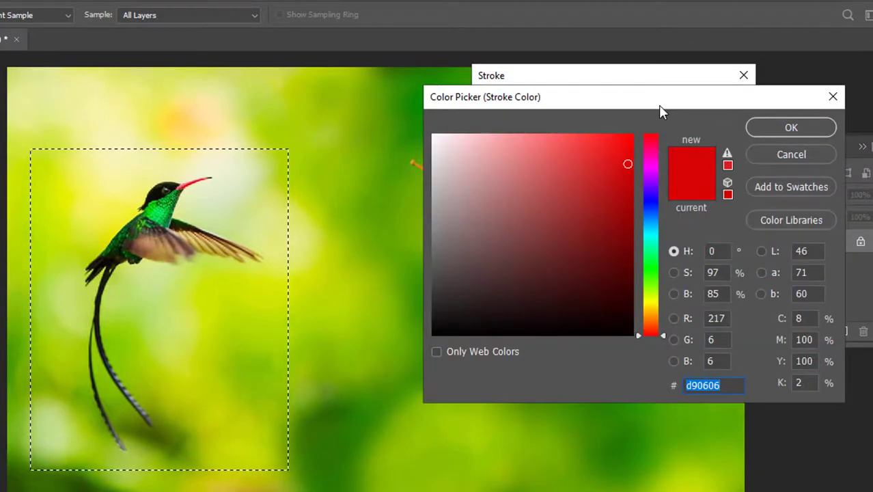
{"action": "left_click_drag", "start_coordinate": [658, 104], "coordinate": [740, 104]}
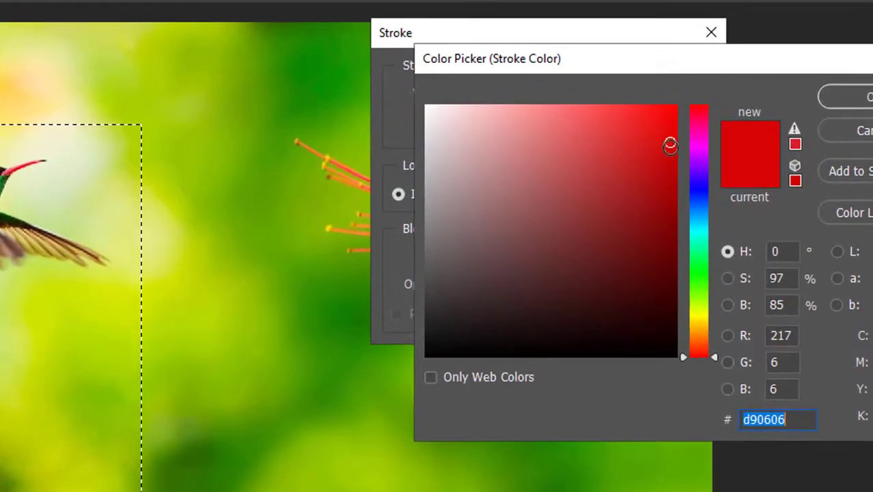
{"action": "left_click", "coordinate": [513, 334]}
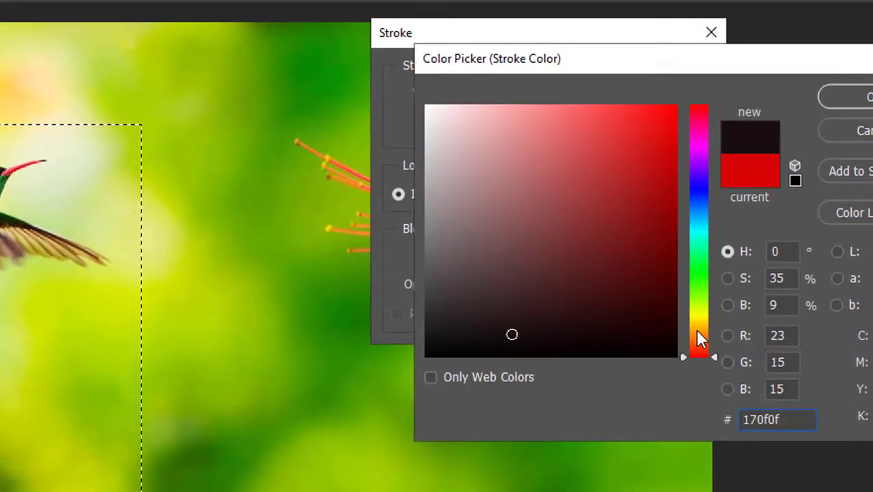
{"action": "left_click", "coordinate": [697, 185]}
{"action": "left_click", "coordinate": [673, 165]}
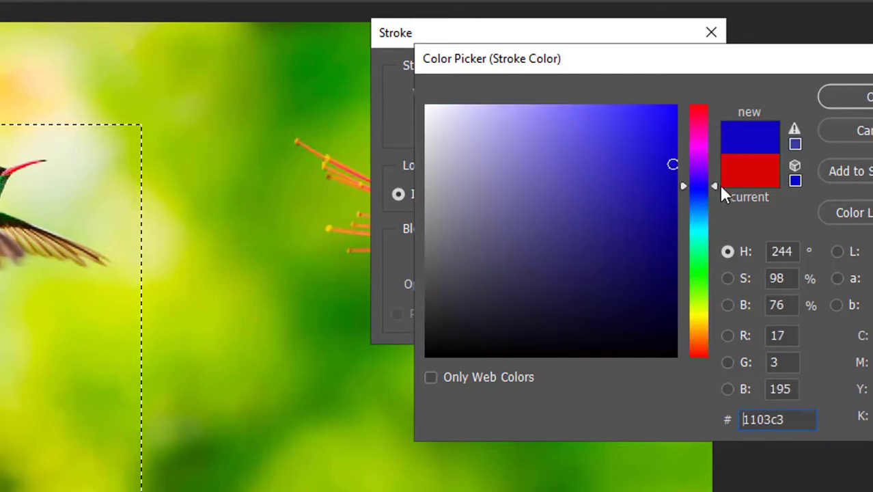
{"action": "left_click_drag", "start_coordinate": [713, 185], "coordinate": [704, 111]}
{"action": "mouse_move", "coordinate": [673, 166]}
{"action": "left_mouse_down"}
{"action": "mouse_move", "coordinate": [680, 156]}
{"action": "mouse_move", "coordinate": [684, 170]}
{"action": "mouse_move", "coordinate": [681, 164]}
{"action": "mouse_move", "coordinate": [673, 172]}
{"action": "left_mouse_up"}
{"action": "left_click", "coordinate": [871, 99]}
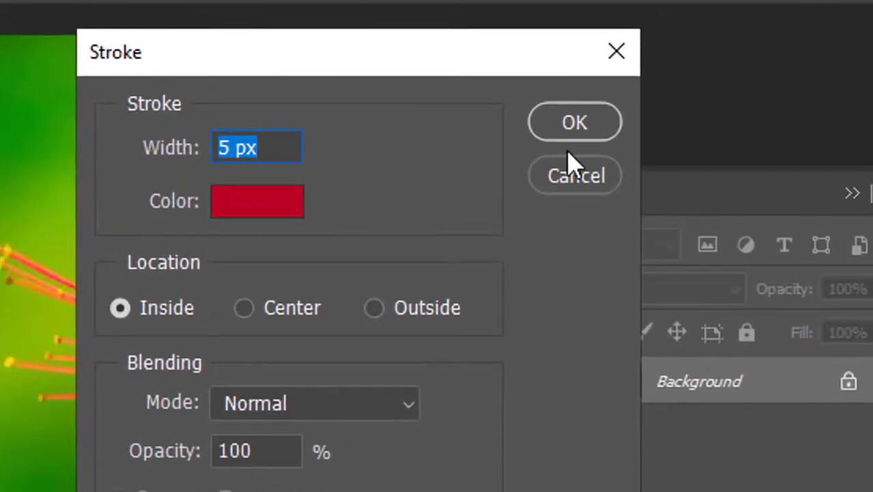
Set the stroke width to 5 px and its location to Inside, after trying Center and Outside
{"action": "left_click", "coordinate": [230, 150]}
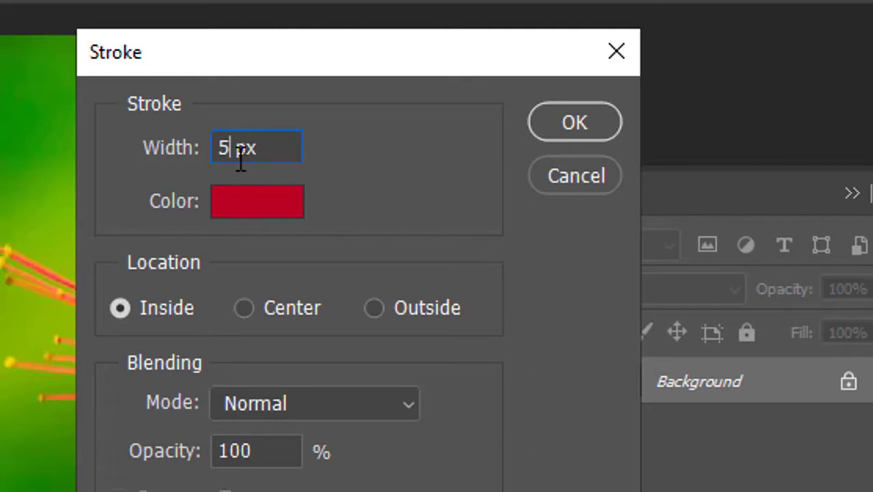
{"action": "left_click", "coordinate": [290, 147]}
{"action": "key", "text": "BackSpace"}
{"action": "key", "text": "BackSpace"}
{"action": "key", "text": "BackSpace"}
{"action": "key", "text": "BackSpace"}
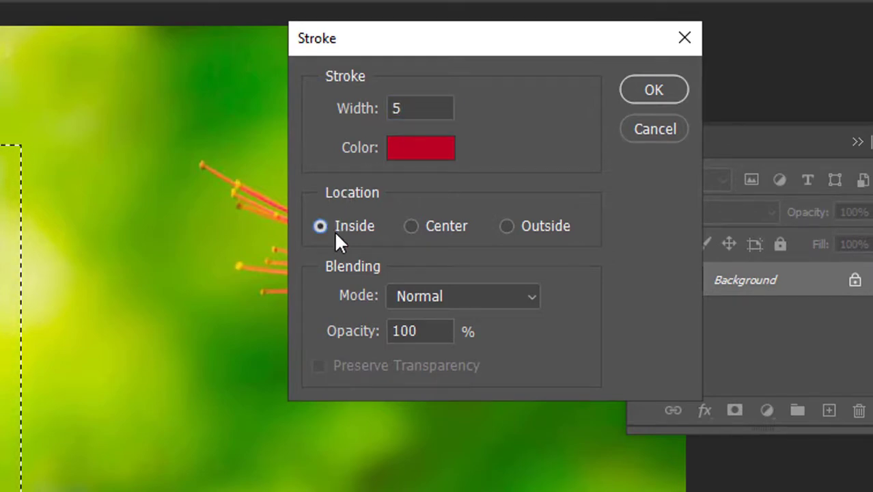
{"action": "left_click", "coordinate": [449, 226]}
{"action": "left_click", "coordinate": [559, 229]}
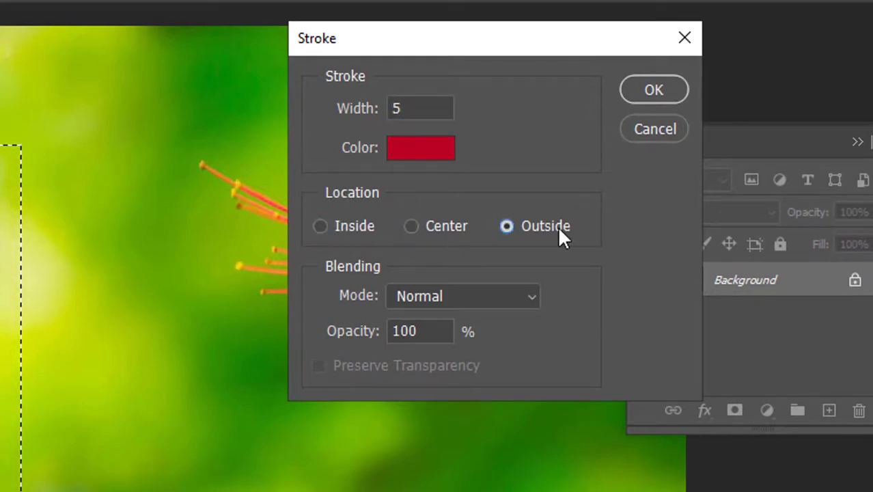
{"action": "left_click", "coordinate": [365, 225]}
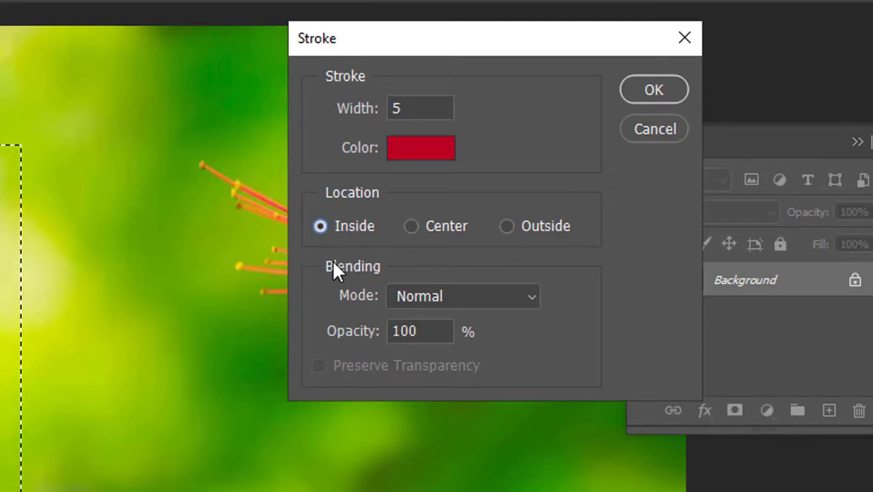
Apply the stroke to the hummingbird selection with Normal blending mode and deselect the area
{"action": "left_click", "coordinate": [438, 297]}
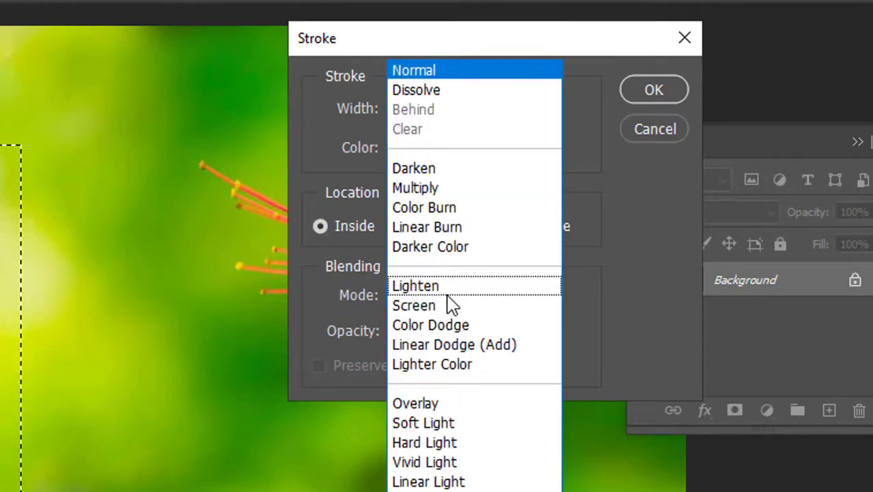
{"action": "left_click", "coordinate": [472, 72]}
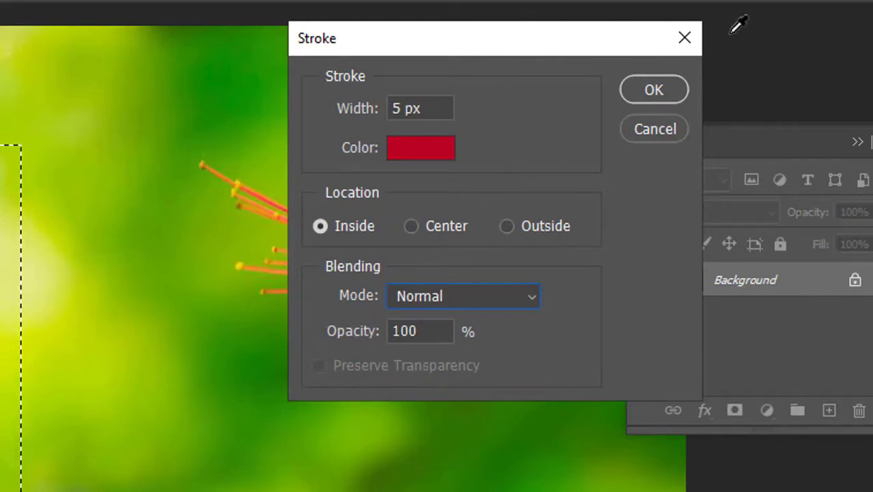
{"action": "left_click", "coordinate": [659, 95]}
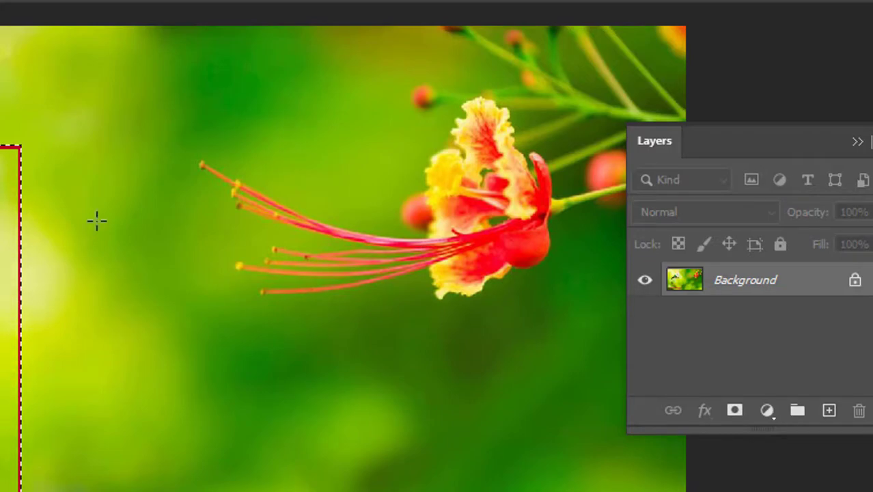
{"action": "key", "text": "ctrl+d"}
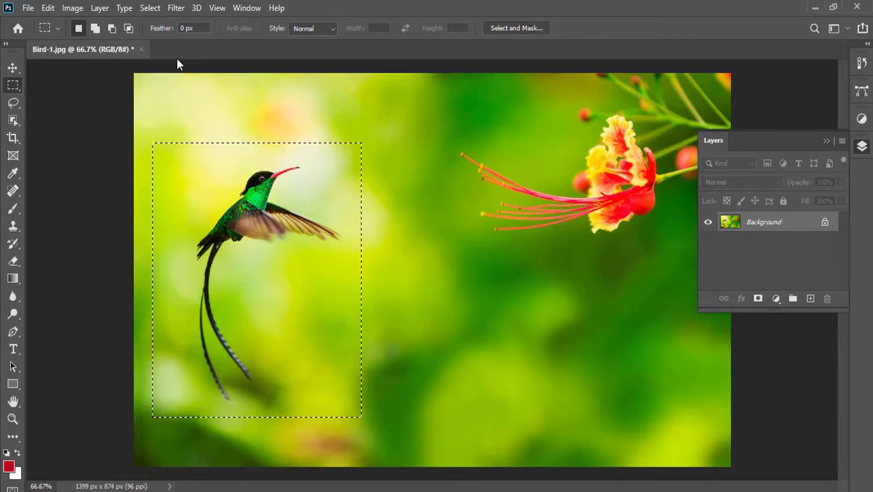
Undo the remaining selection and crop the image to a new rectangular marquee, about 464 × 591 px, around the whole hummingbird
{"action": "key", "text": "ctrl+z"}
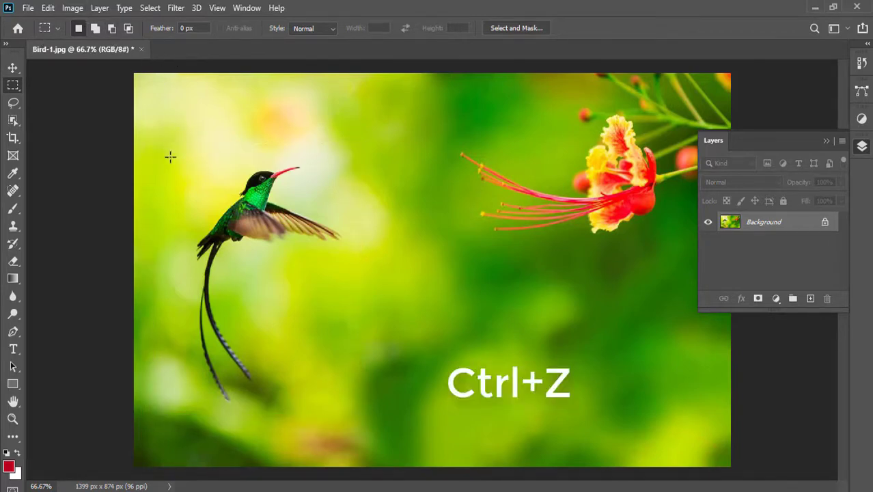
{"action": "left_click_drag", "start_coordinate": [170, 146], "coordinate": [354, 410]}
{"action": "left_click", "coordinate": [72, 8]}
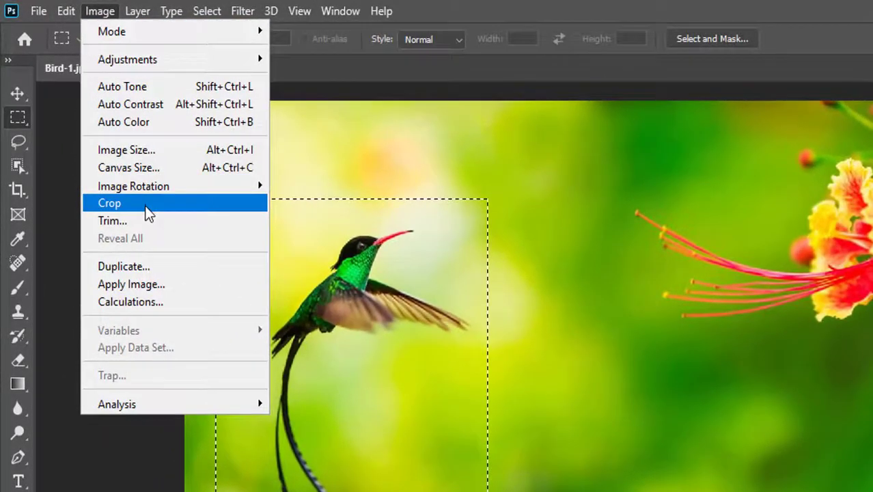
{"action": "left_click", "coordinate": [82, 153]}
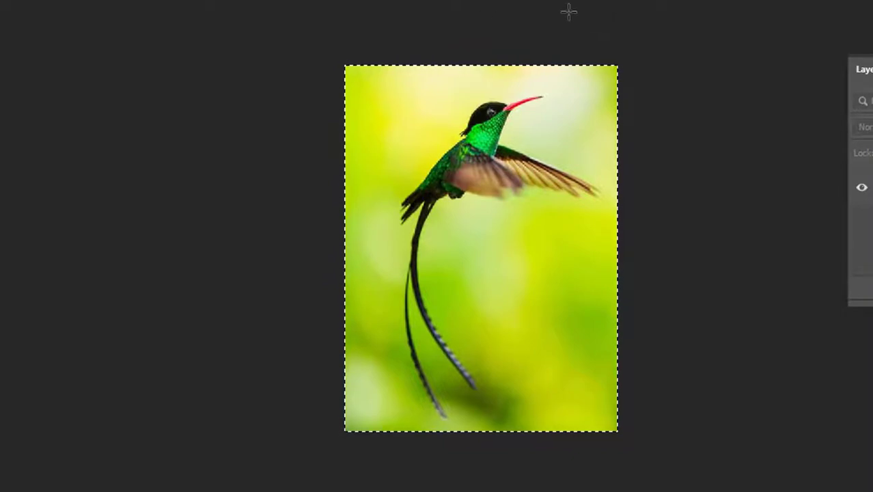
{"action": "key", "text": "ctrl+d"}
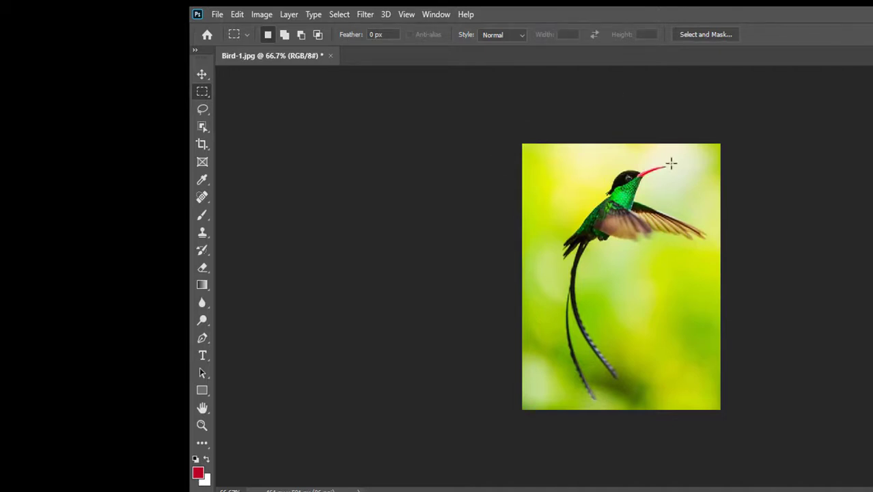
Try selecting the whole cropped image, first with Select All and again with a rectangular marquee drawn across its full area
{"action": "key", "text": "ctrl+a"}
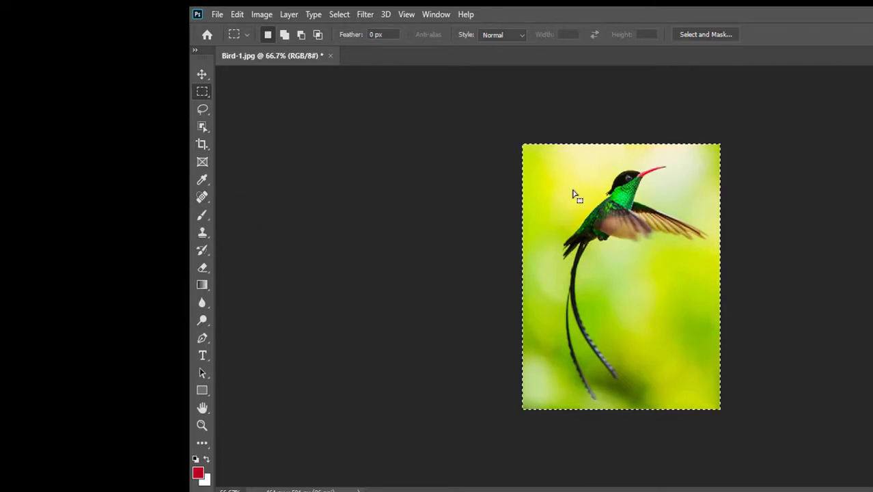
{"action": "left_click", "coordinate": [521, 145]}
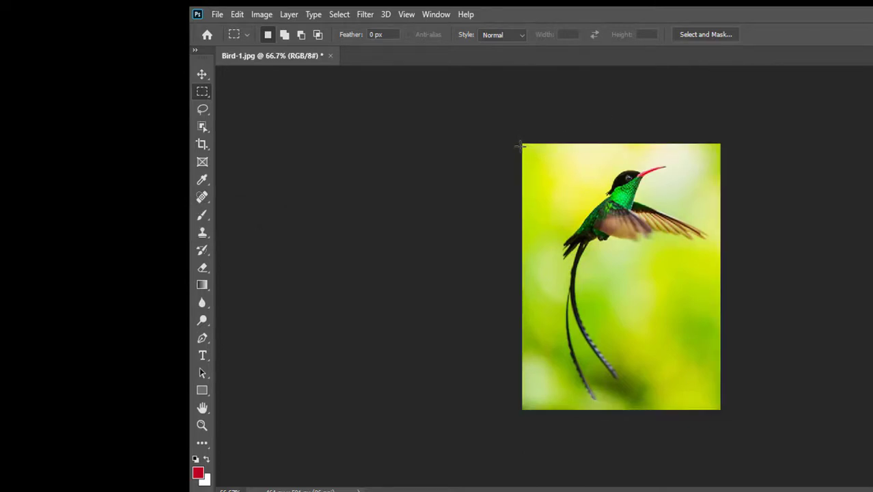
{"action": "left_click_drag", "start_coordinate": [534, 158], "coordinate": [694, 298]}
{"action": "left_click_drag", "start_coordinate": [519, 143], "coordinate": [730, 408]}
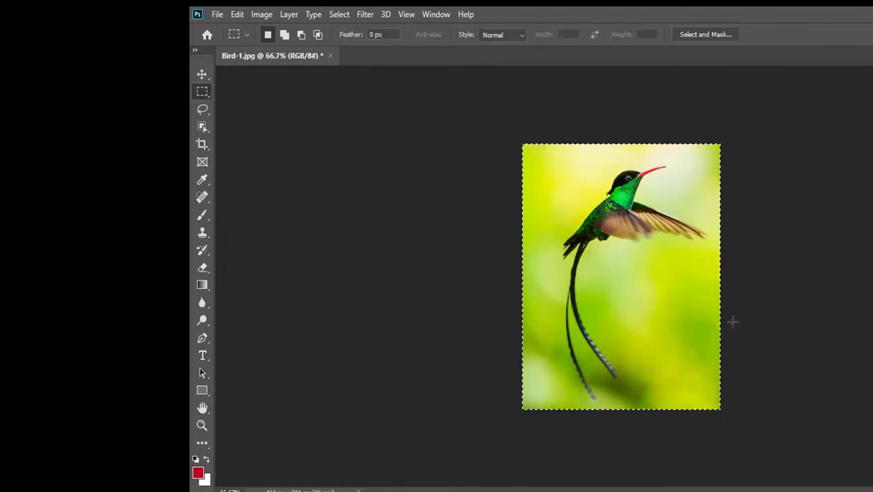
{"action": "left_click", "coordinate": [733, 318]}
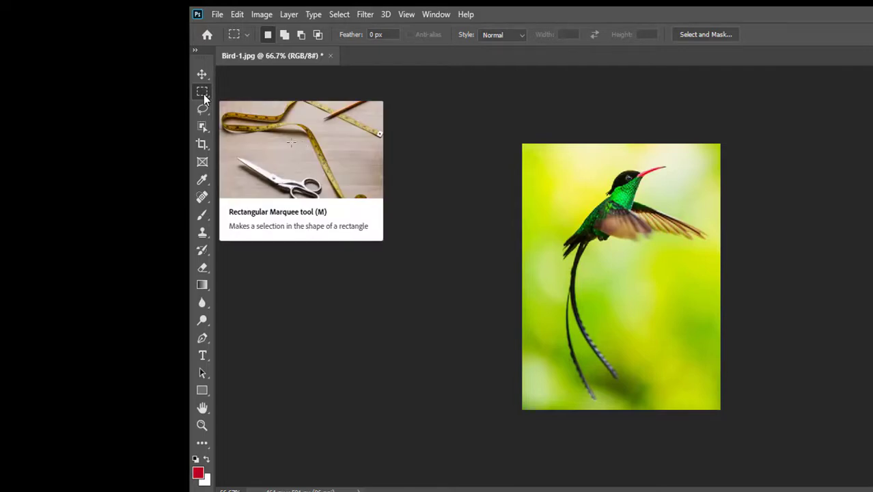
Select the entire cropped image and open the Stroke settings for it, keeping the picture in view
{"action": "key", "text": "ctrl+a"}
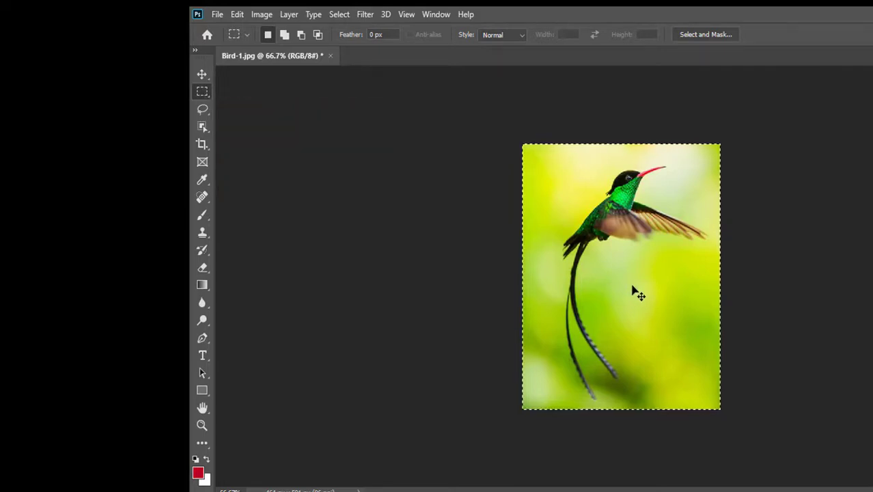
{"action": "left_click", "coordinate": [265, 17]}
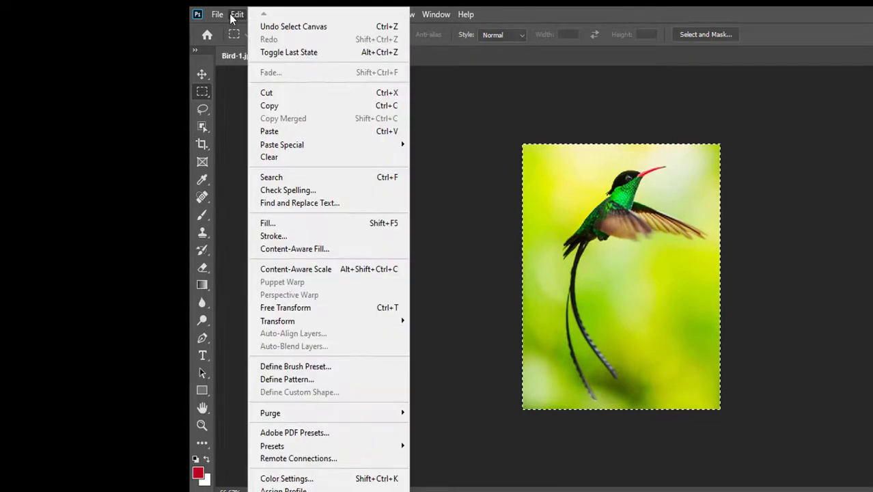
{"action": "left_click", "coordinate": [294, 235]}
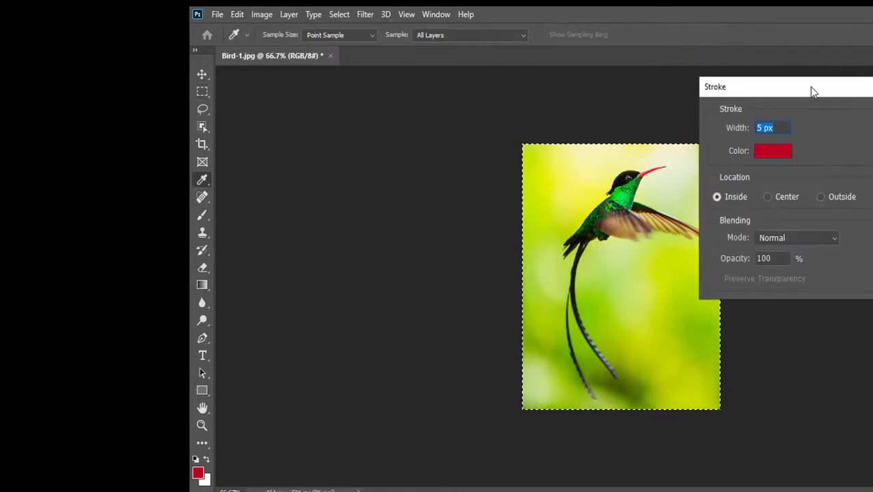
{"action": "left_click_drag", "start_coordinate": [810, 86], "coordinate": [862, 88]}
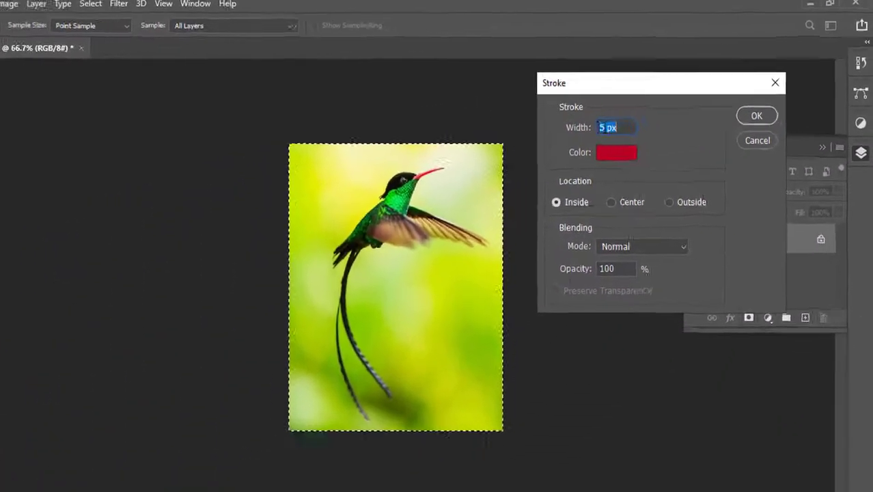
Set the stroke width to 6 px, apply the red inside stroke as a border around the image, and deselect
{"action": "left_click", "coordinate": [504, 197]}
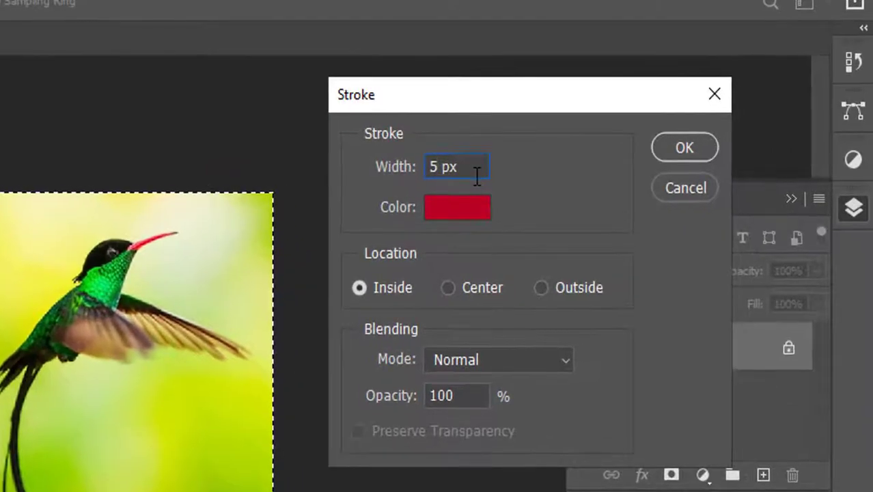
{"action": "key", "text": "BackSpace"}
{"action": "type", "text": "6"}
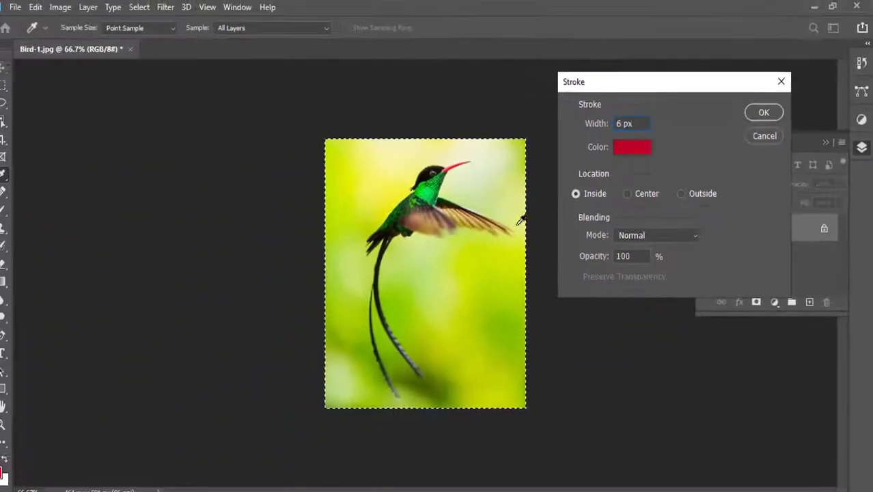
{"action": "left_click", "coordinate": [765, 112]}
{"action": "key", "text": "m"}
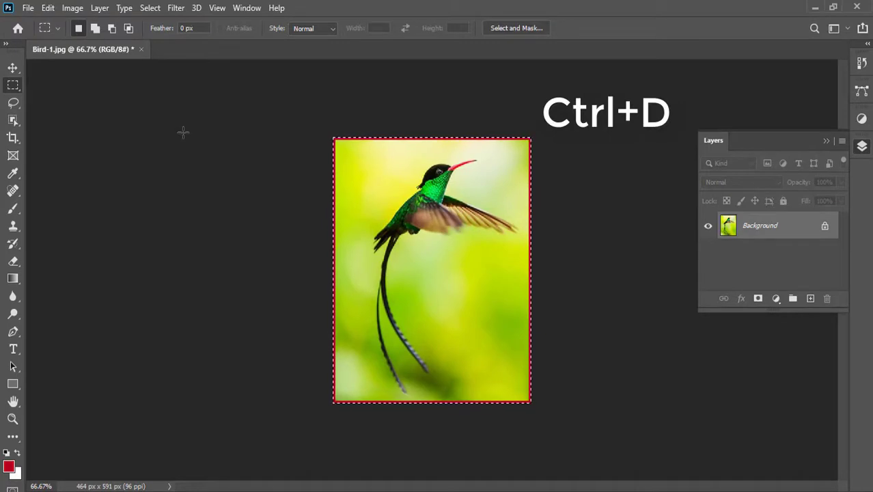
{"action": "key", "text": "ctrl+d"}
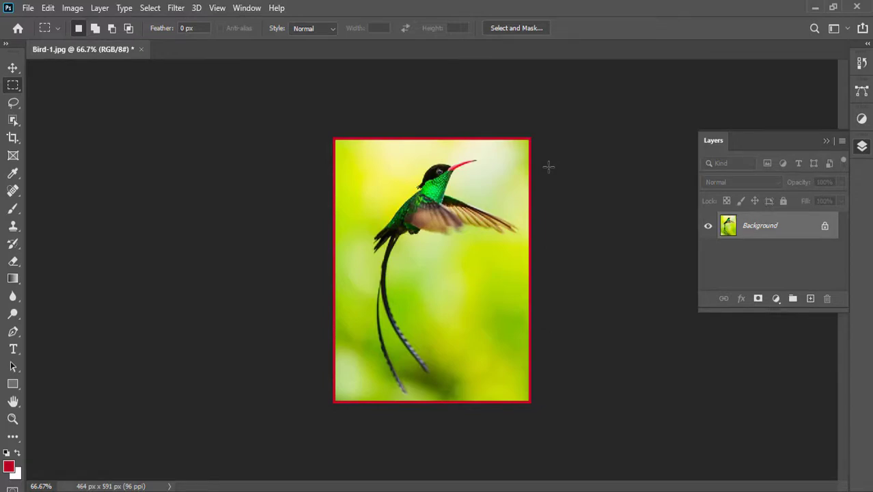
Save the bordered image as a new JPEG named Bird Figure-2 in the KAITBD Channel folder, with quality 12 (Maximum) and Baseline ("Standard") format
{"action": "left_click", "coordinate": [28, 7]}
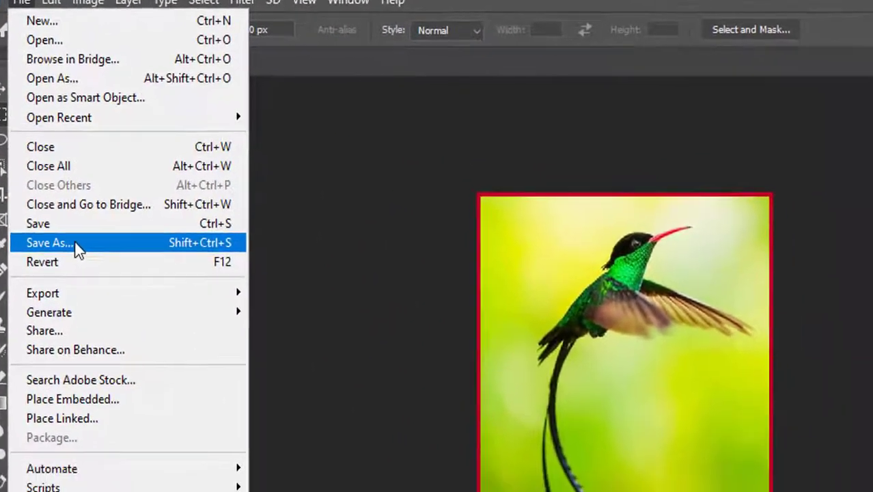
{"action": "left_click", "coordinate": [99, 272]}
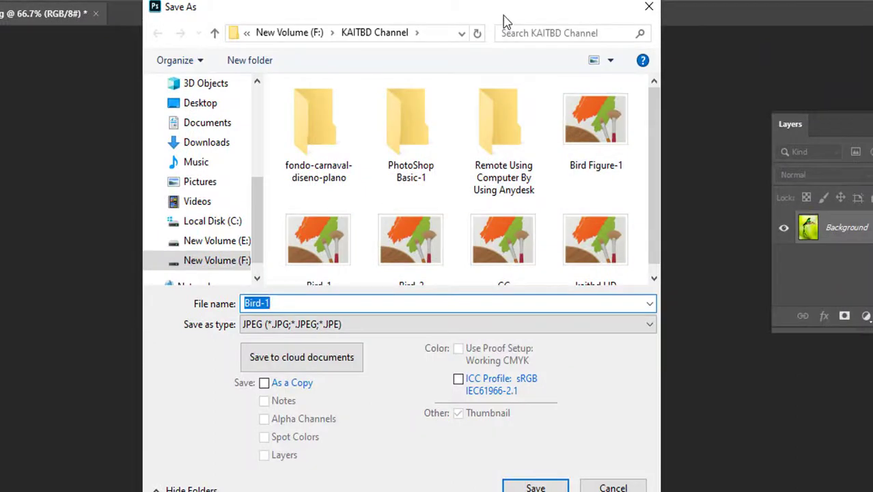
{"action": "left_click_drag", "start_coordinate": [503, 10], "coordinate": [383, 8]}
{"action": "left_click_drag", "start_coordinate": [536, 170], "coordinate": [531, 208]}
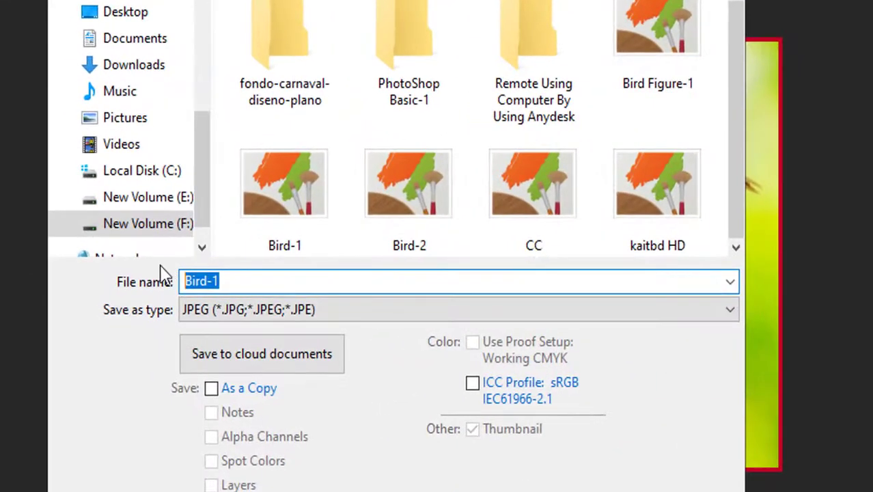
{"action": "type", "text": "Bird "}
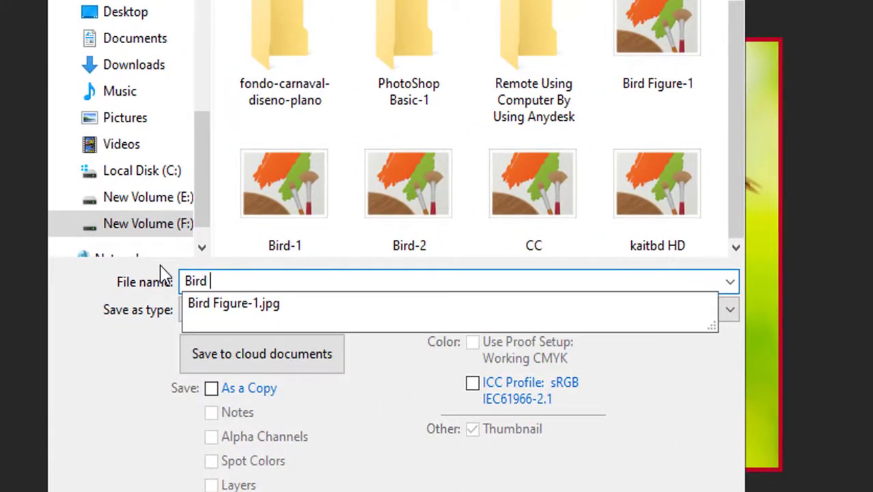
{"action": "type", "text": "Figure-1.jpg"}
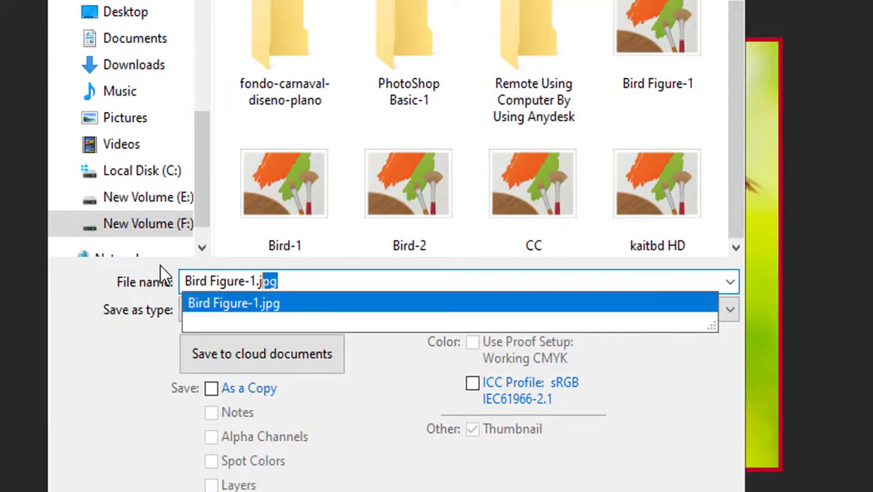
{"action": "key", "text": "shift+Left"}
{"action": "type", "text": "2"}
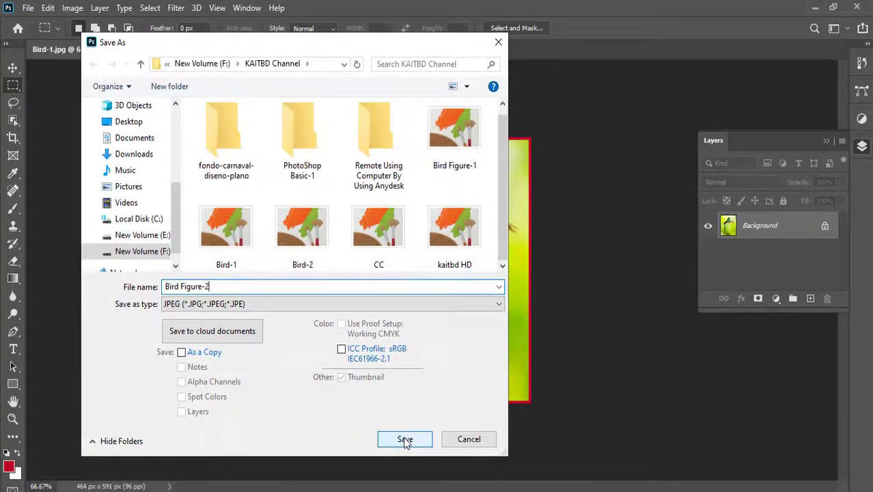
{"action": "left_click", "coordinate": [405, 419]}
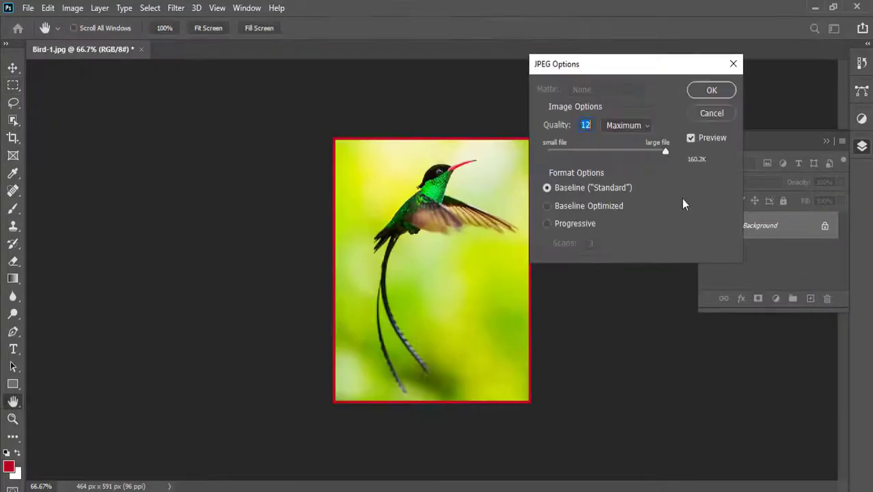
{"action": "left_click", "coordinate": [708, 92]}
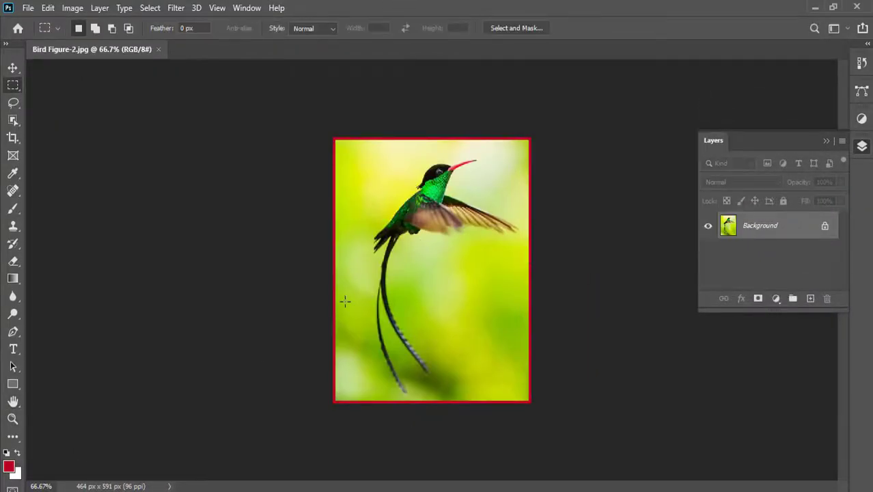
Switch to File Explorer, preview Bird Figure-2, compare it with Bird Figure-1, and close the photo viewer
{"action": "left_click", "coordinate": [162, 451]}
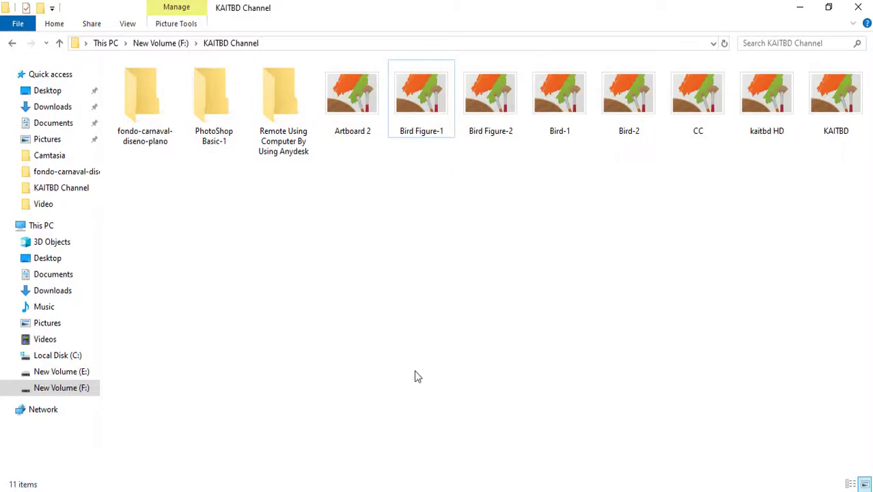
{"action": "right_click", "coordinate": [496, 112]}
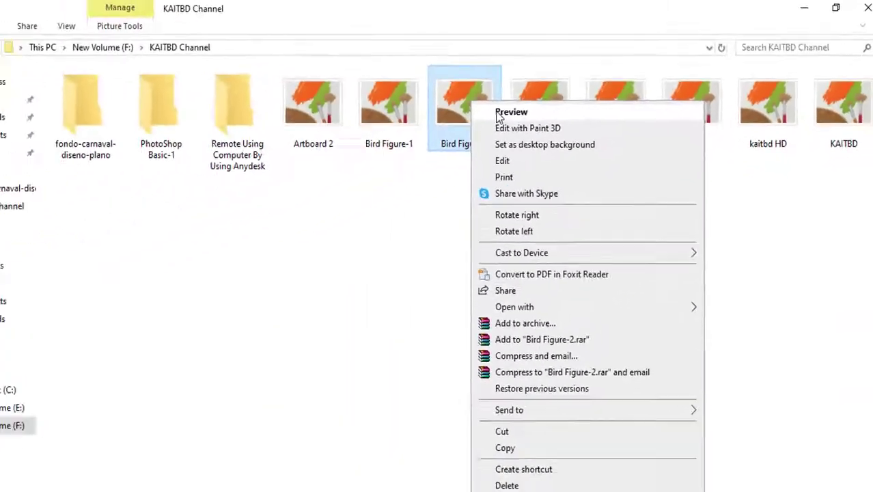
{"action": "left_click", "coordinate": [509, 112]}
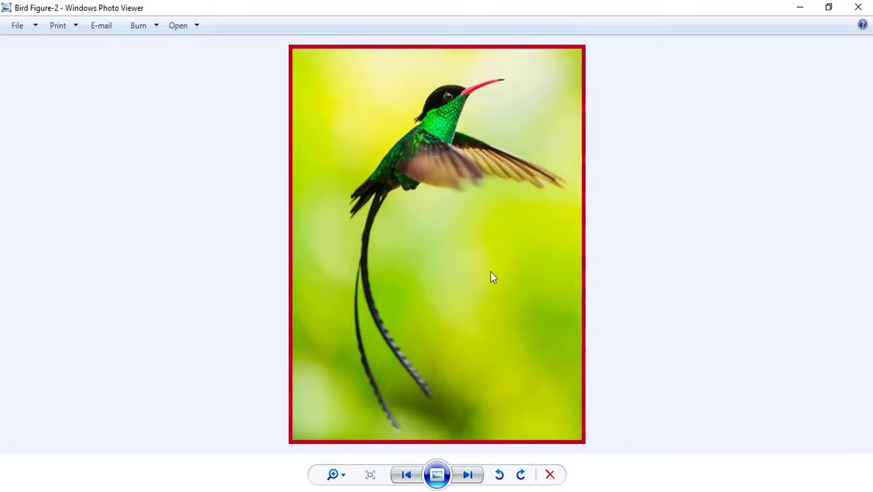
{"action": "left_click", "coordinate": [410, 481]}
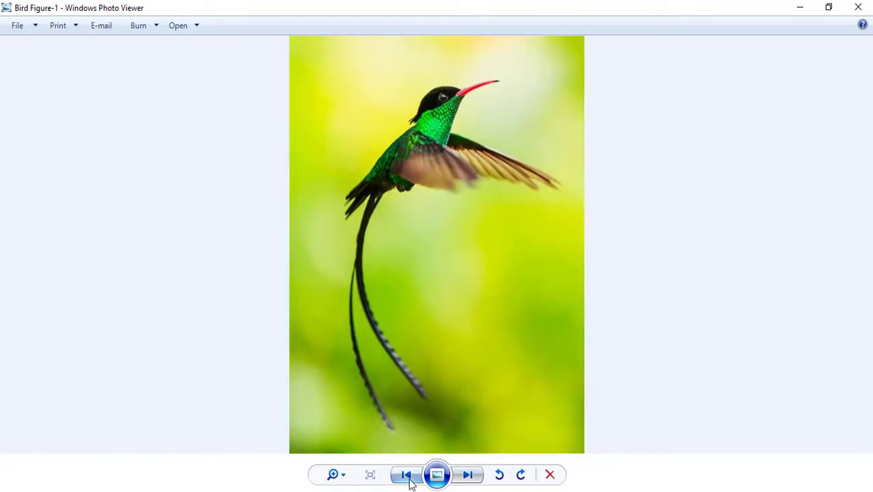
{"action": "left_click", "coordinate": [467, 474]}
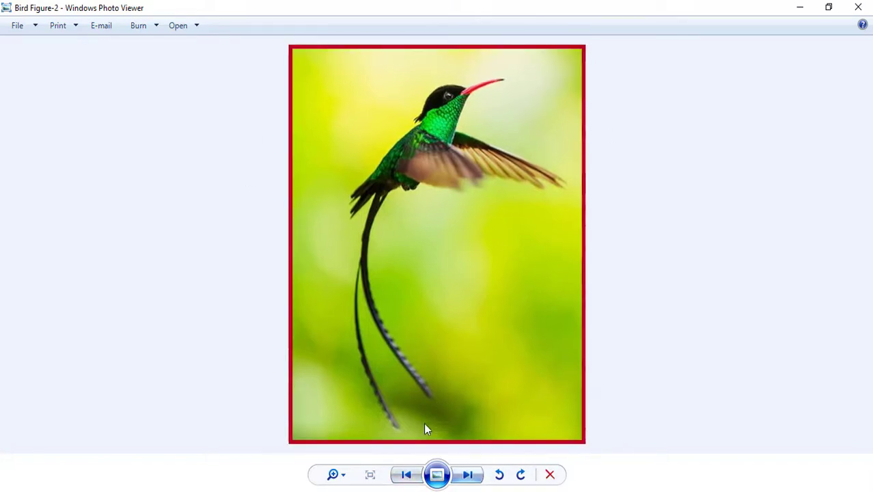
{"action": "left_click", "coordinate": [859, 9]}
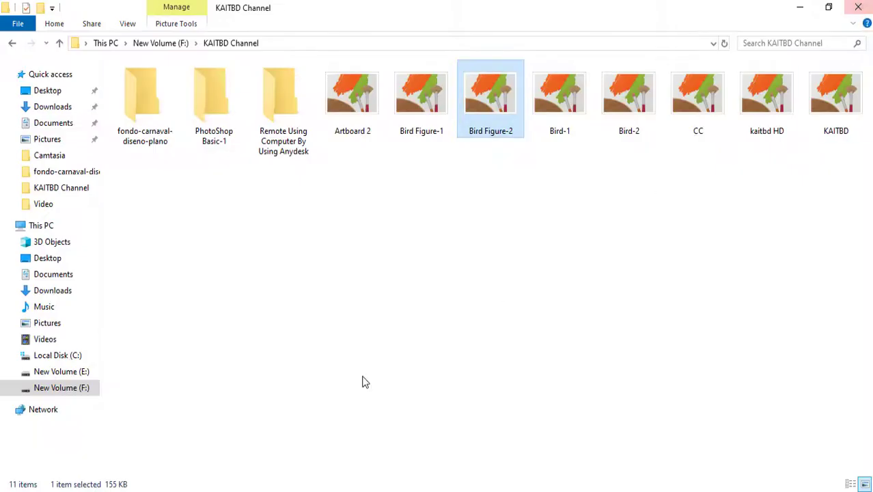